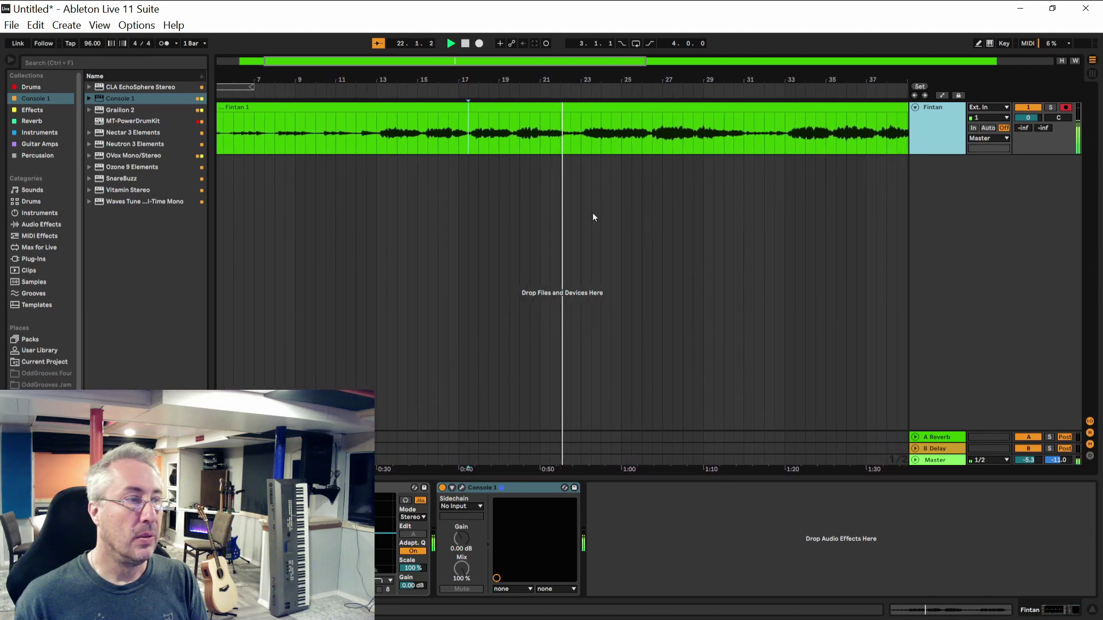
Stop the vocal, then restart its playback from the start marker.
{"action": "key", "text": "space"}
{"action": "left_click", "coordinate": [548, 190]}
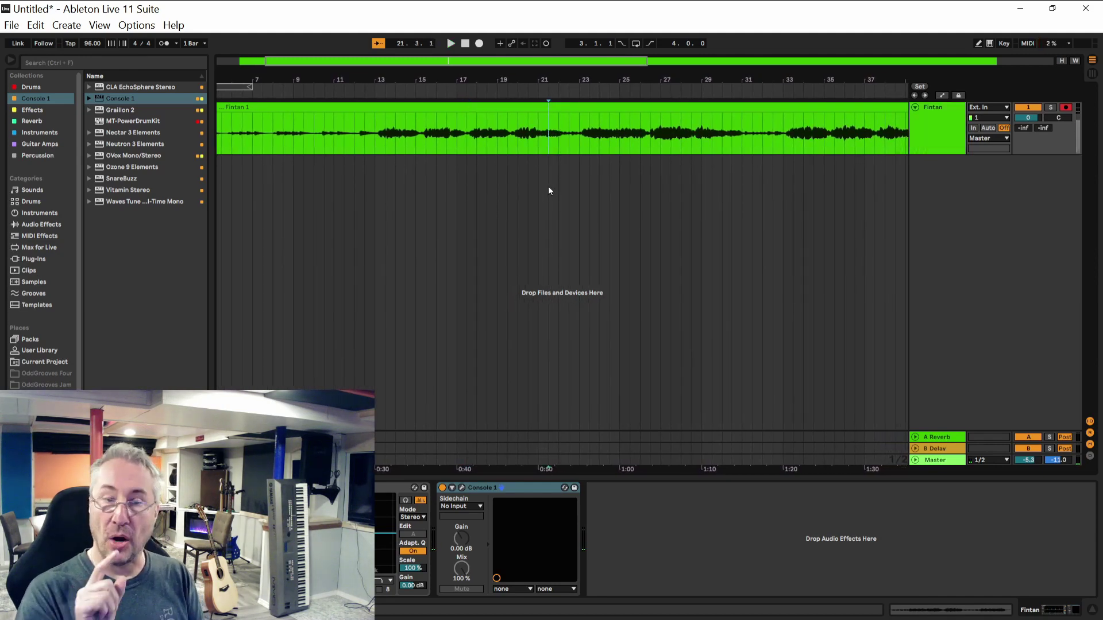
{"action": "key", "text": "space"}
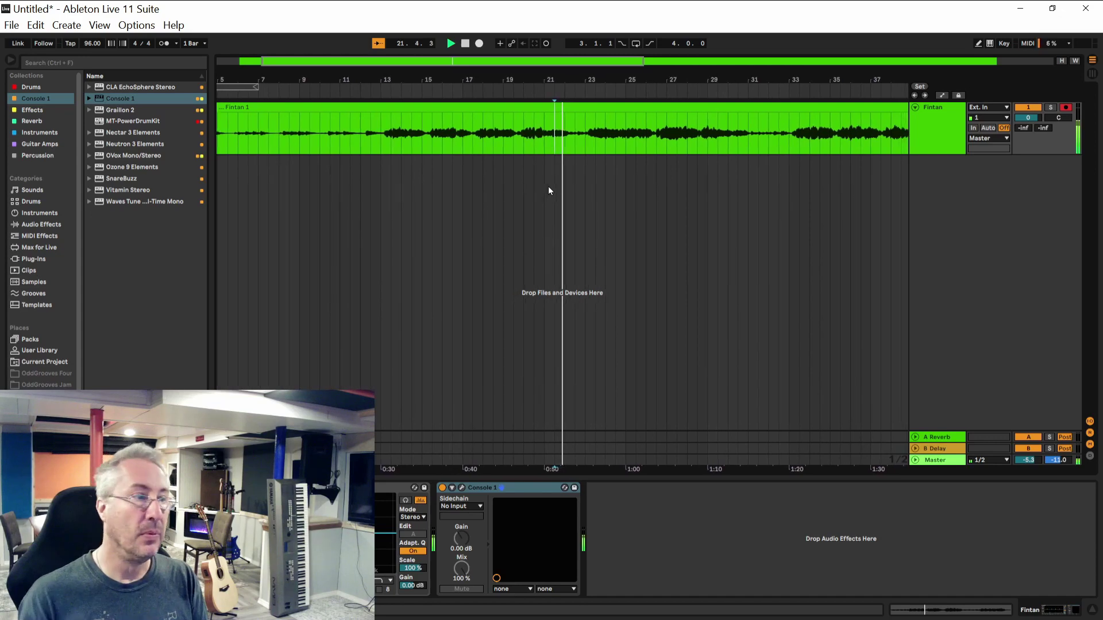
{"action": "left_click", "coordinate": [538, 195]}
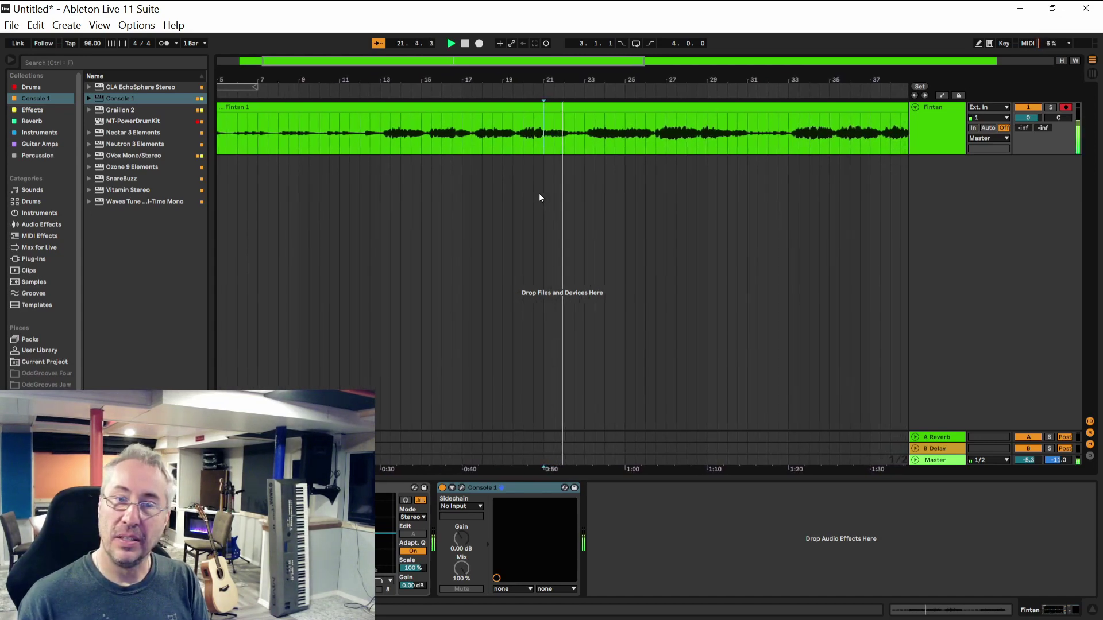
{"action": "left_click", "coordinate": [539, 193]}
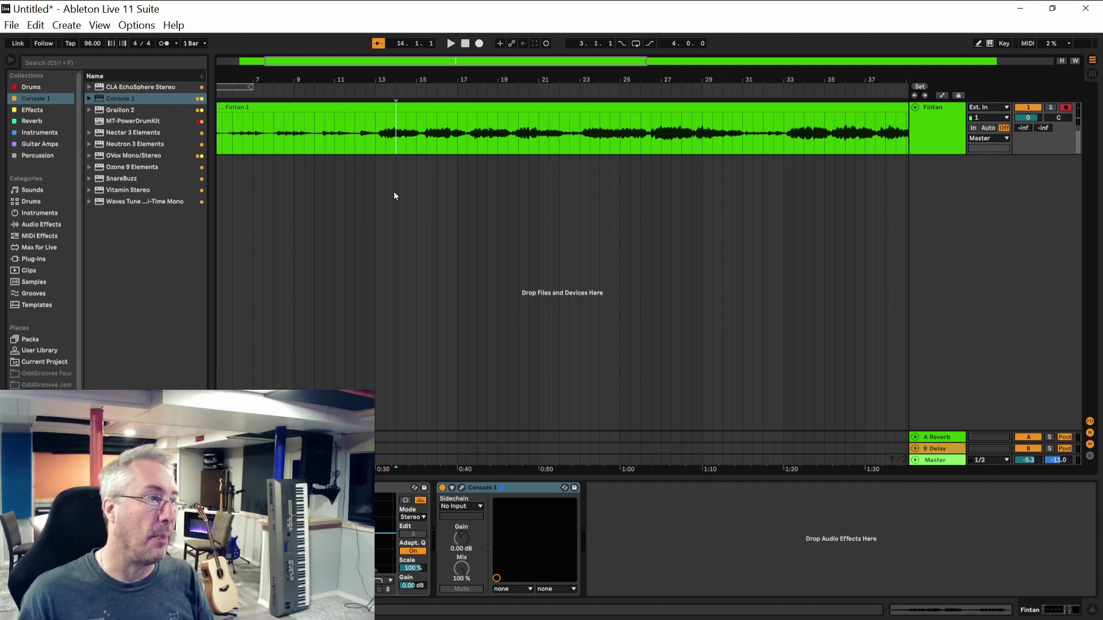
Play the Fintan vocal clip from around bar 15.
{"action": "scroll", "coordinate": [394, 191], "scroll_direction": "left", "scroll_amount": 3}
{"action": "left_click", "coordinate": [514, 200]}
{"action": "key", "text": "space"}
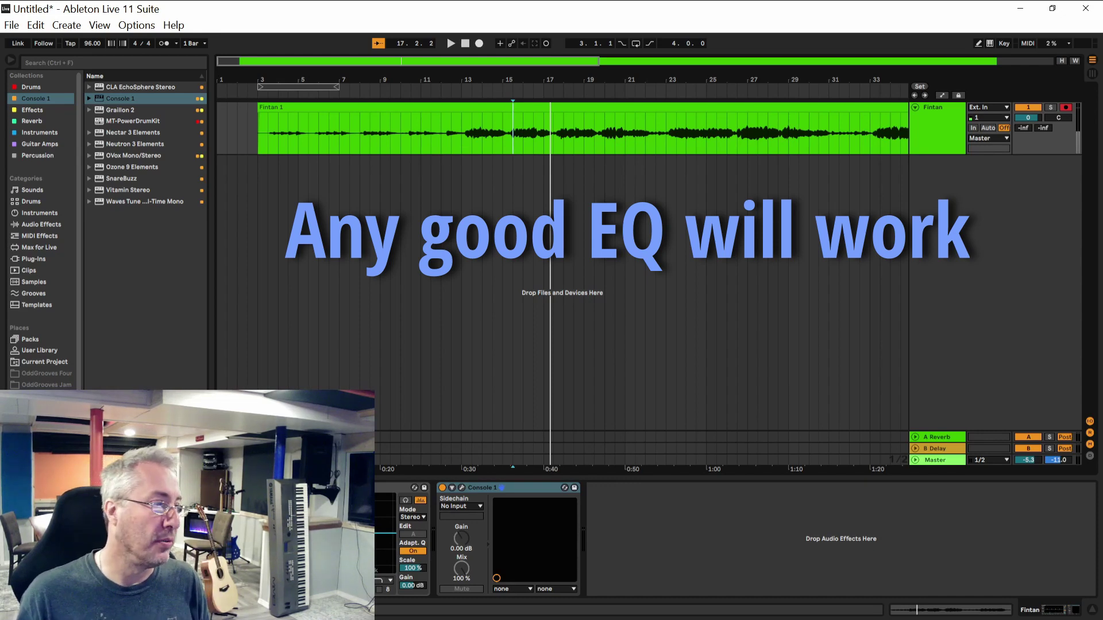
Enlarge EQ Eight's graph into the main area and play the vocal to display its spectrum.
{"action": "left_click", "coordinate": [414, 487]}
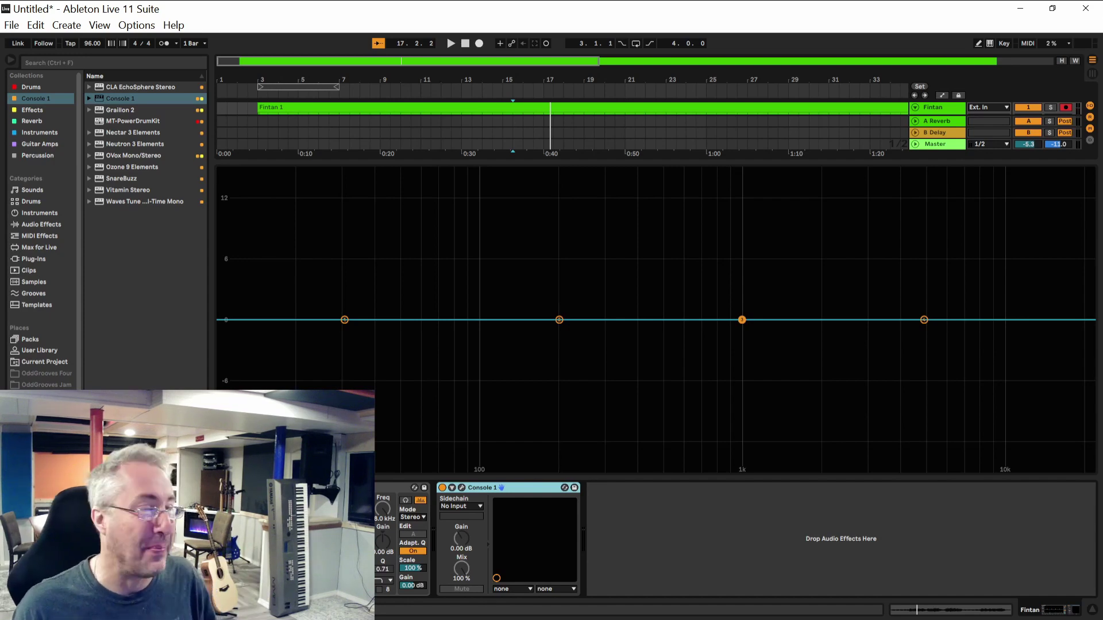
{"action": "left_click", "coordinate": [928, 526]}
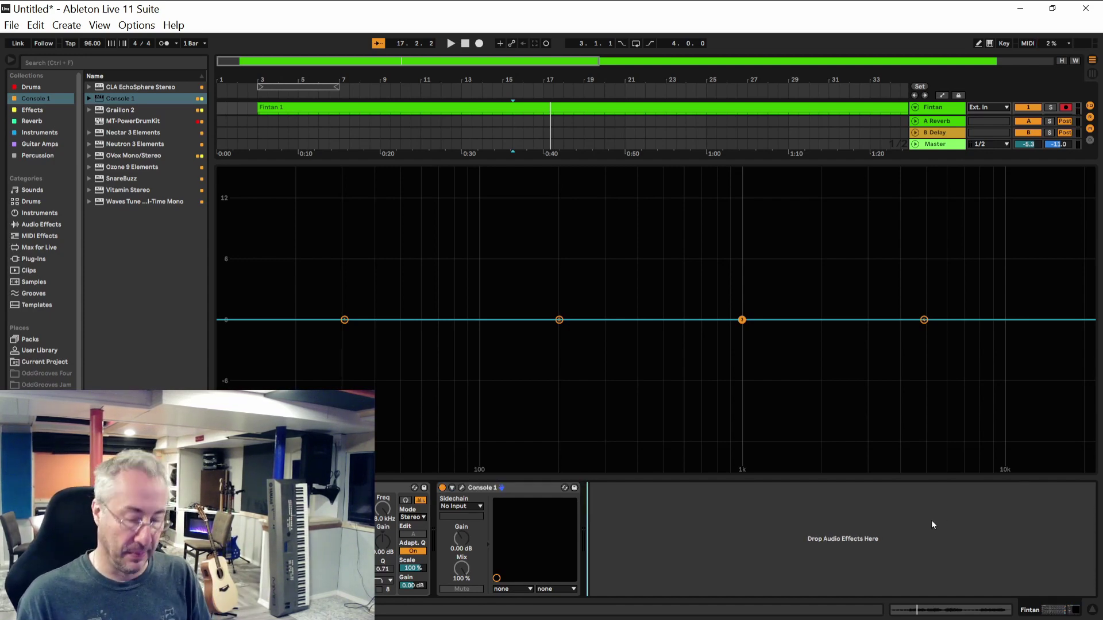
{"action": "key", "text": "space"}
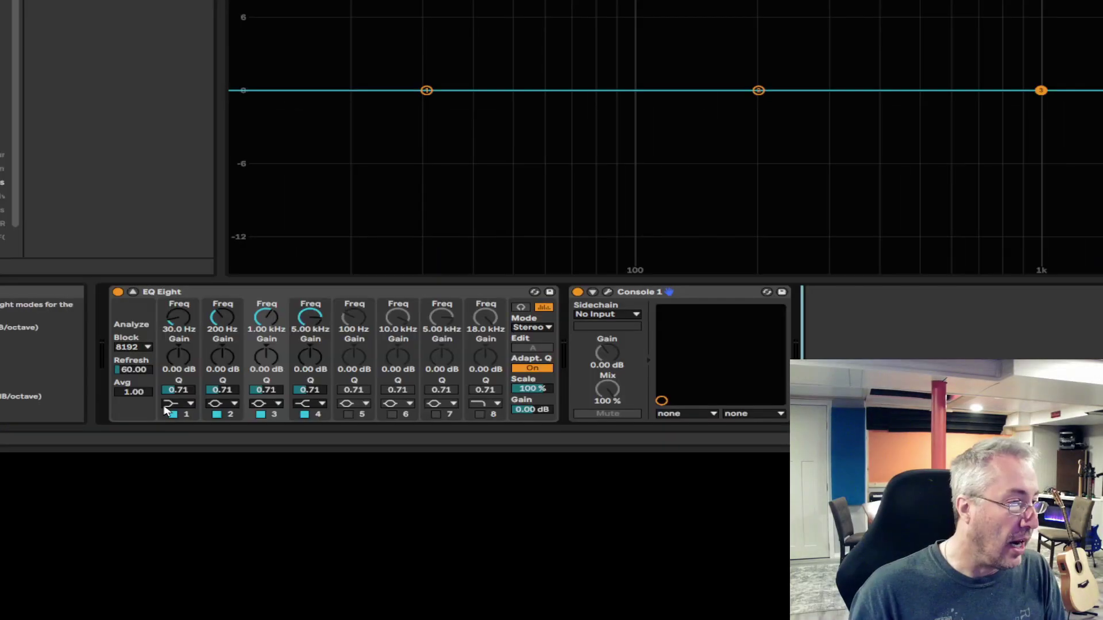
Make band 1 a 48 dB low-cut at 10 Hz and play the vocal to watch its spectrum.
{"action": "left_click", "coordinate": [175, 405]}
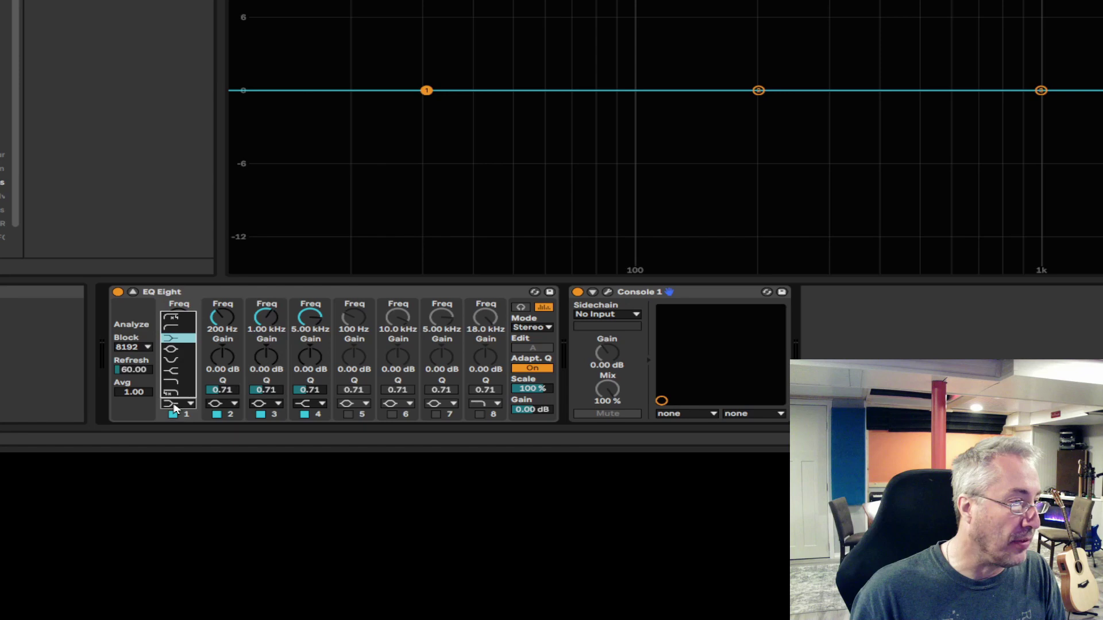
{"action": "left_click", "coordinate": [173, 328]}
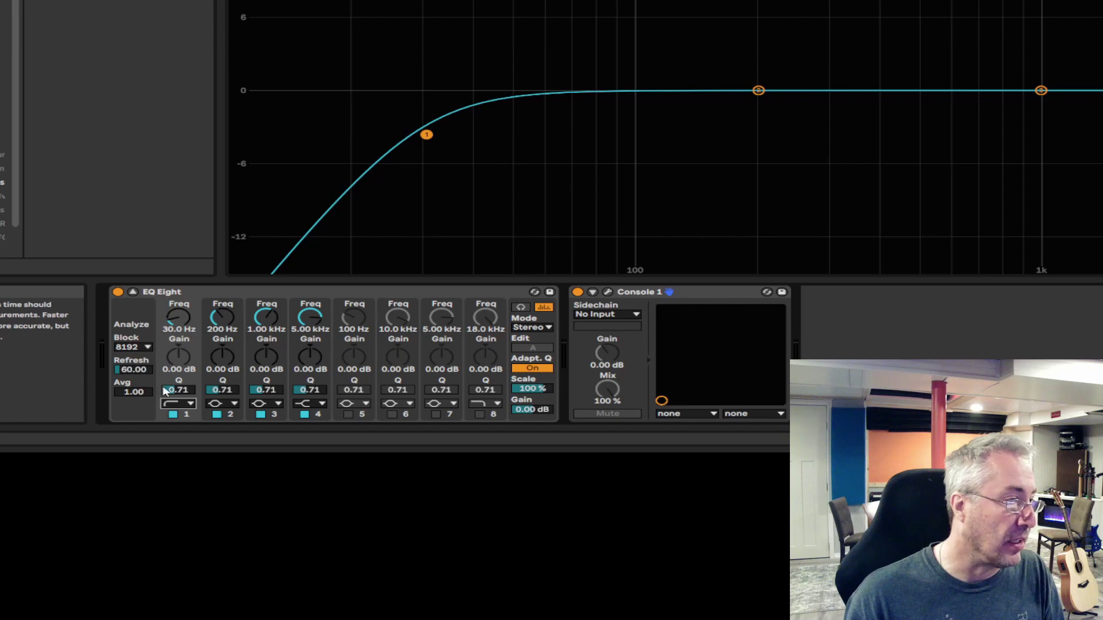
{"action": "left_click", "coordinate": [188, 405]}
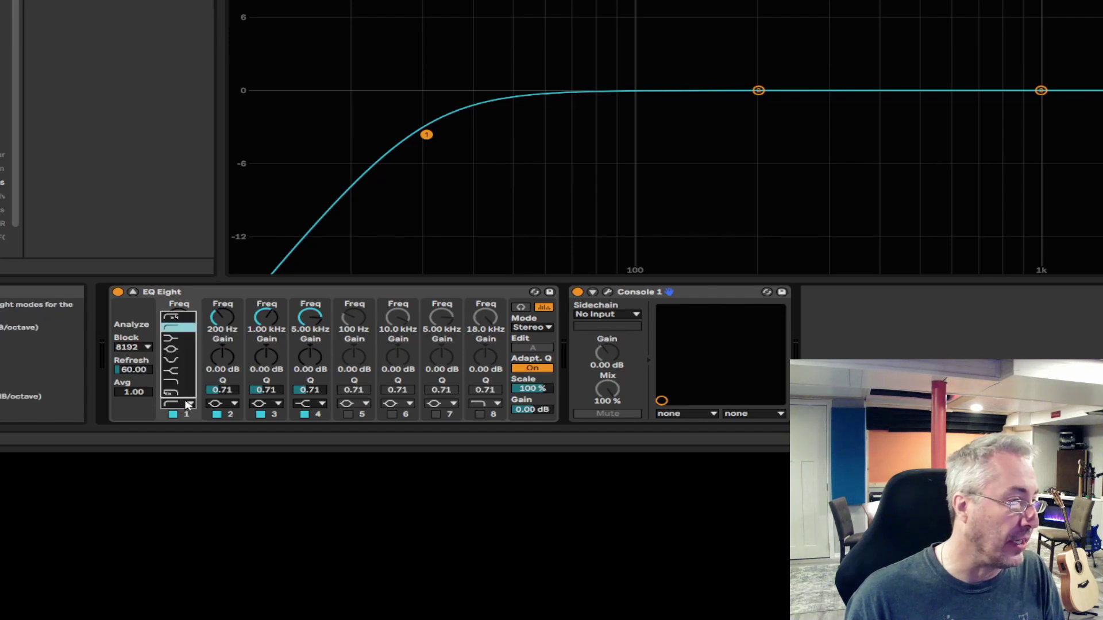
{"action": "left_click", "coordinate": [171, 316]}
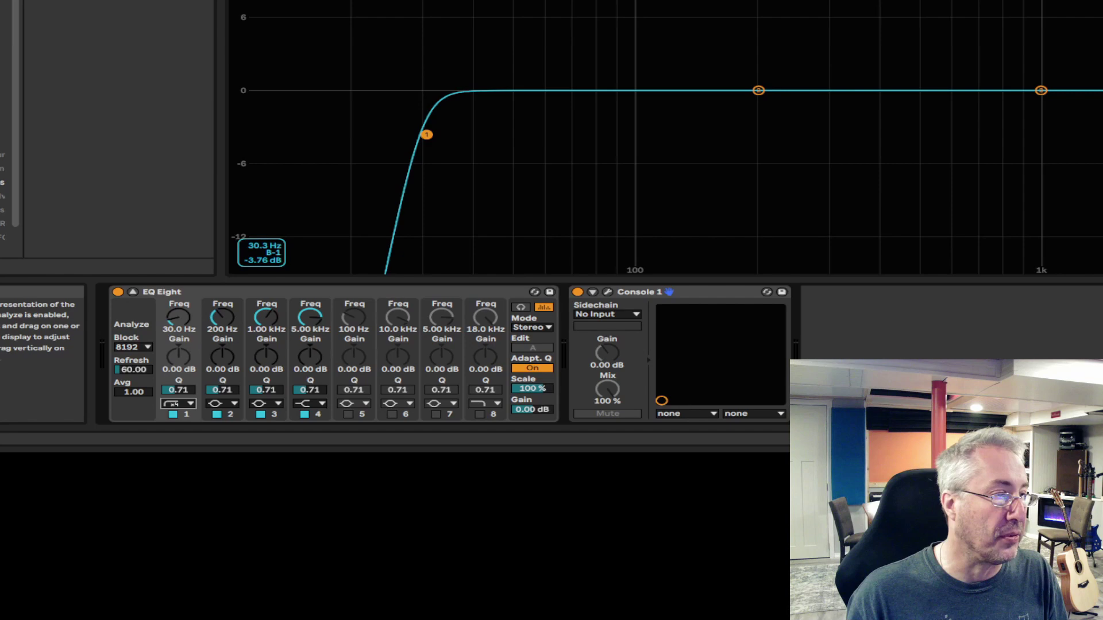
{"action": "left_click_drag", "start_coordinate": [426, 134], "coordinate": [234, 136]}
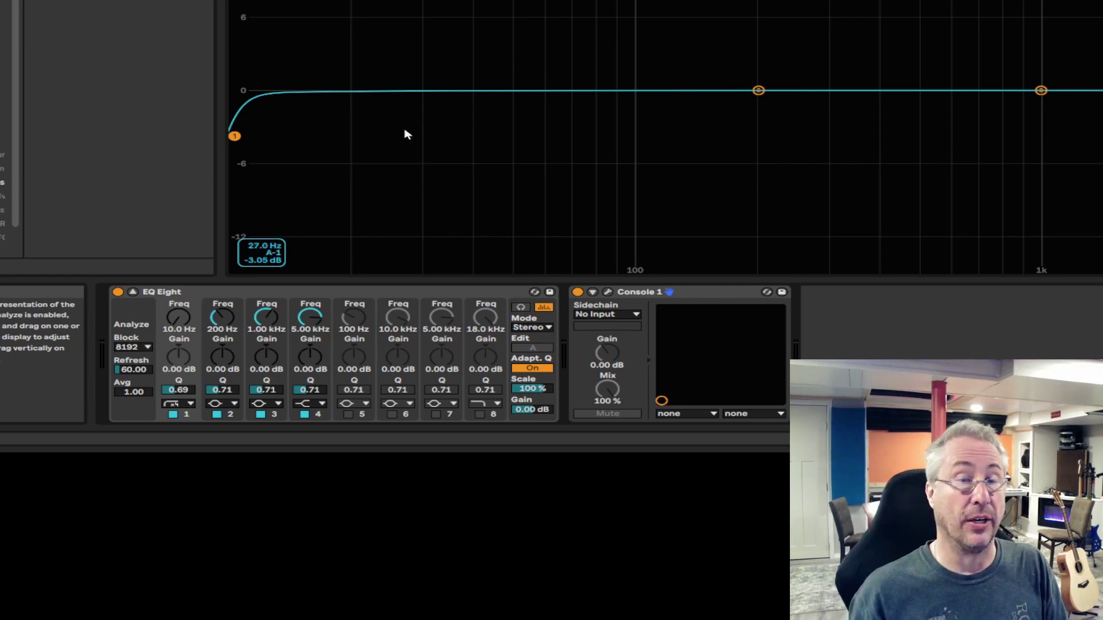
{"action": "key", "text": "space"}
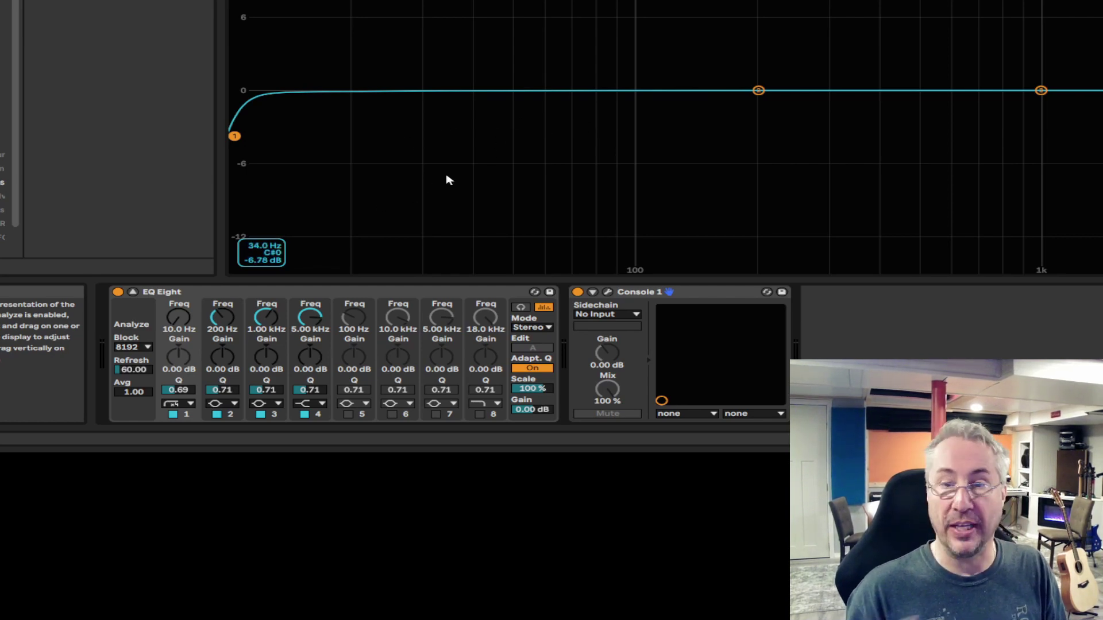
{"action": "key", "text": "space"}
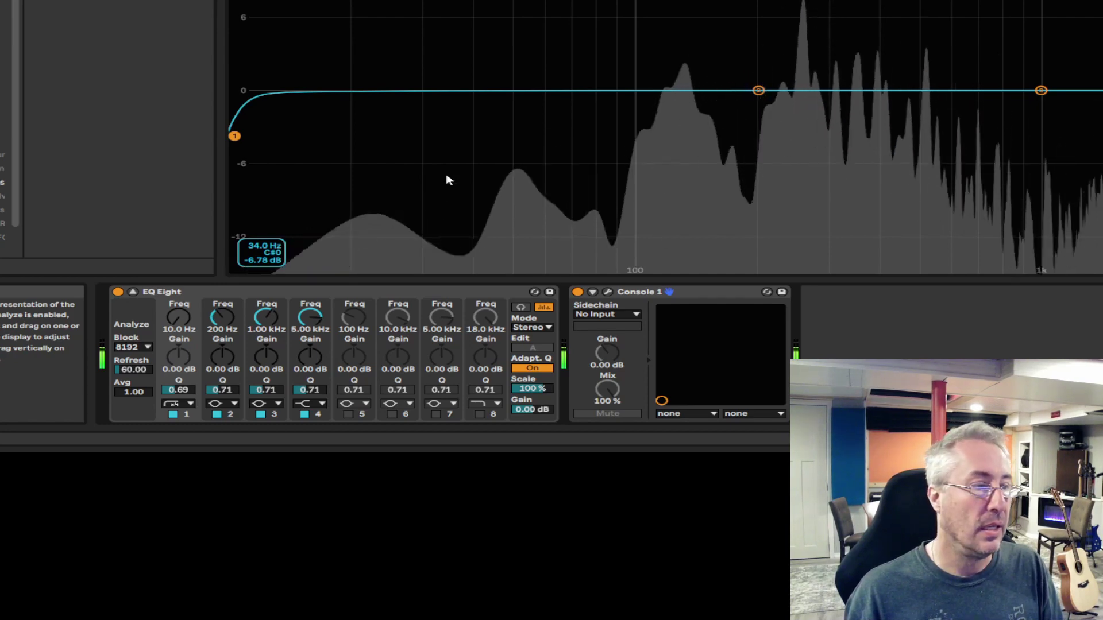
Raise the low-cut to about 70.6 Hz, compare with EQ Eight bypassed, then stop playback.
{"action": "left_click_drag", "start_coordinate": [234, 136], "coordinate": [576, 138]}
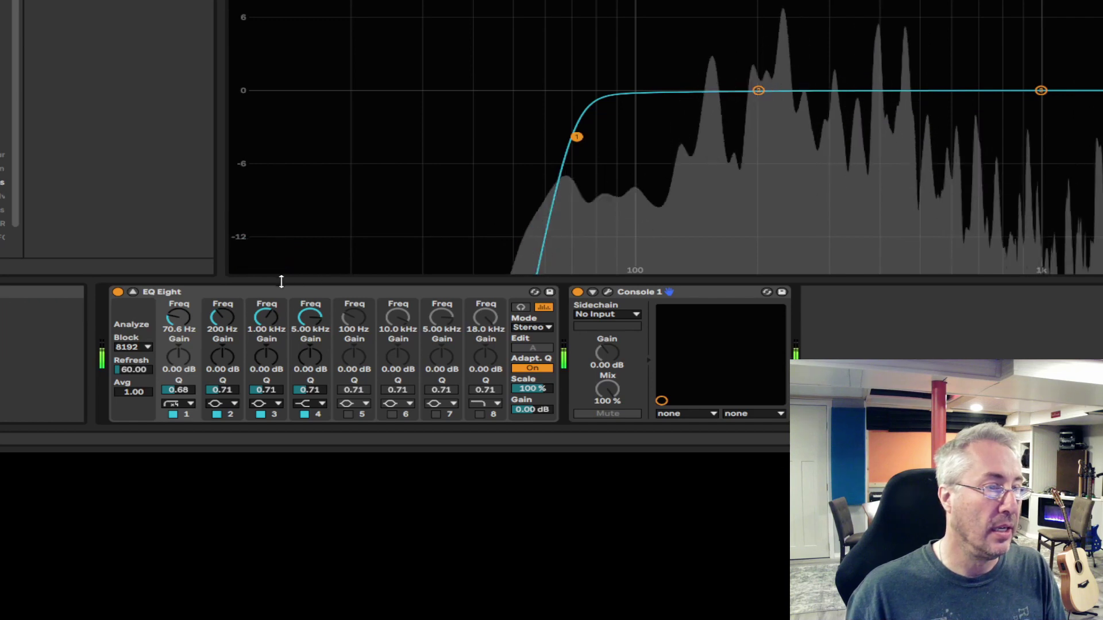
{"action": "left_click", "coordinate": [119, 292]}
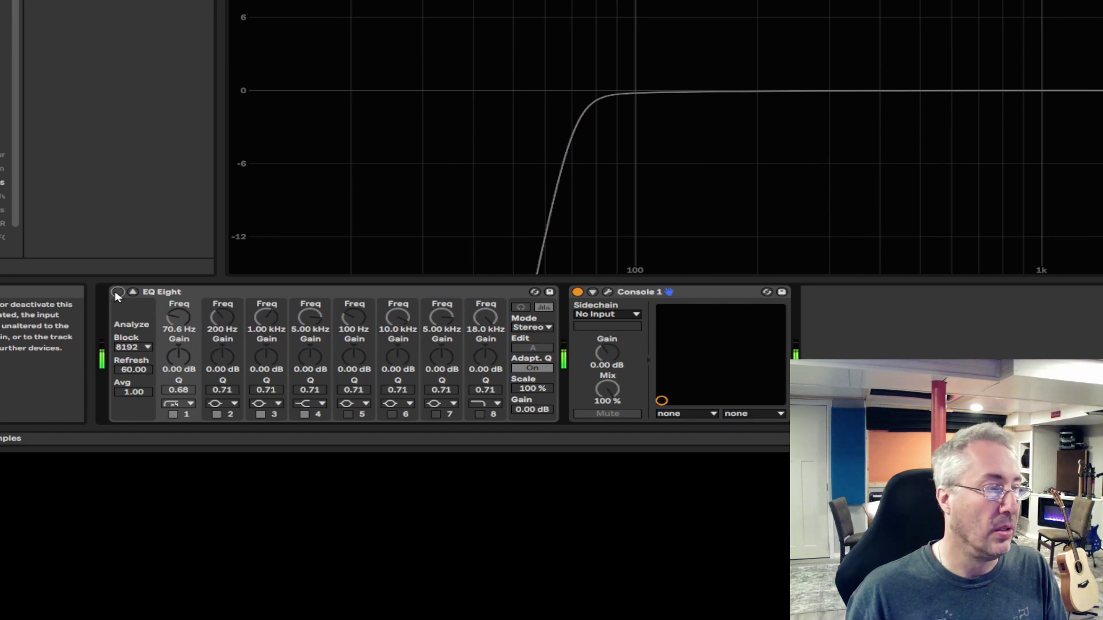
{"action": "left_click", "coordinate": [117, 293]}
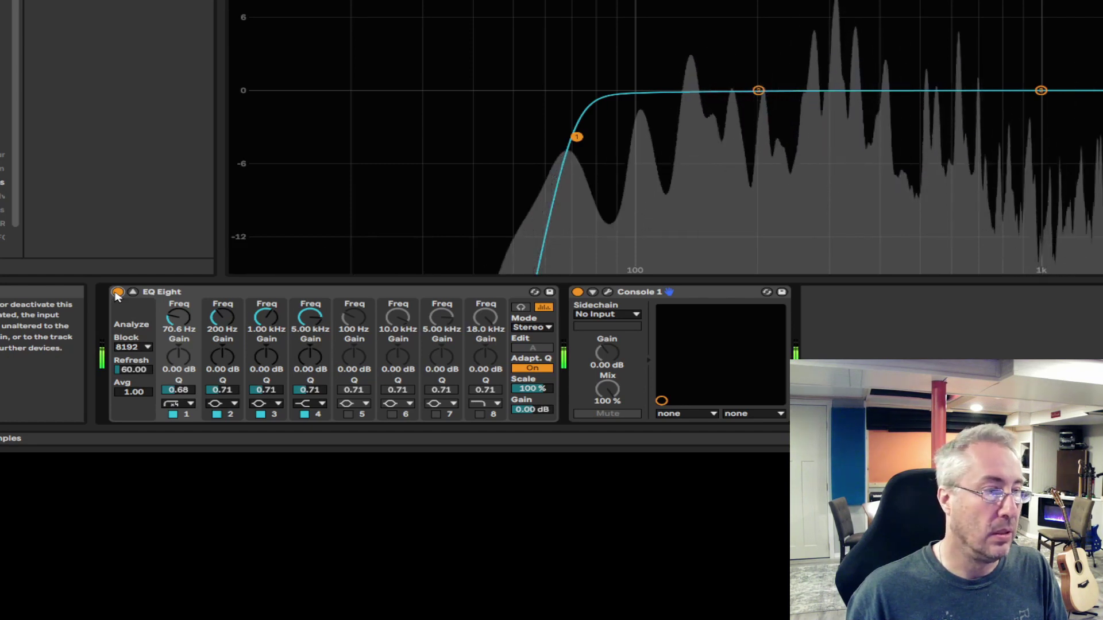
{"action": "key", "text": "space"}
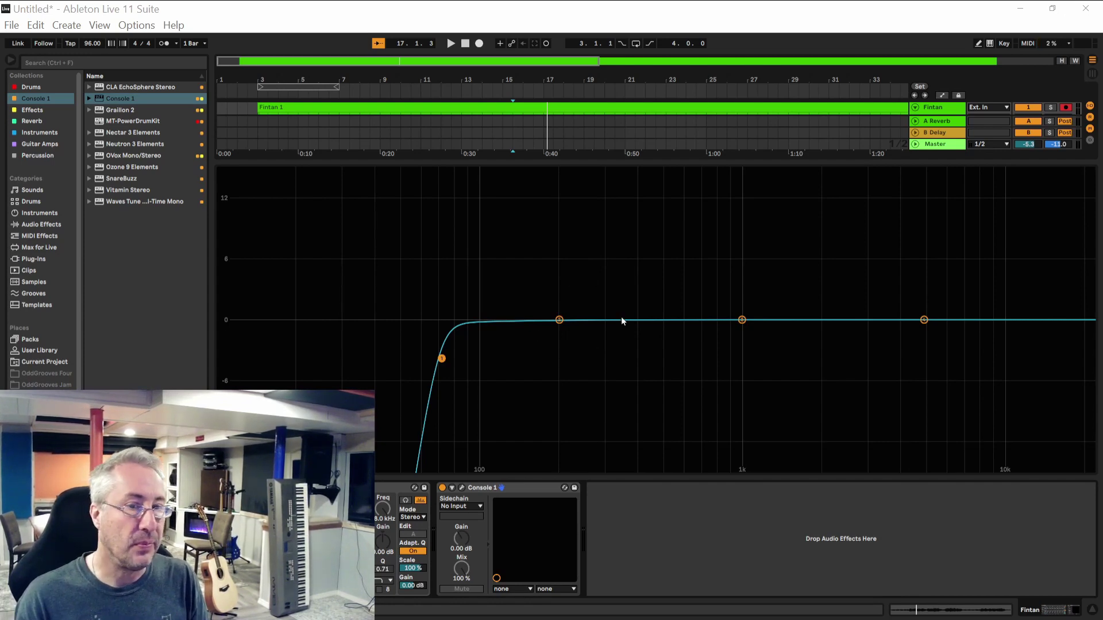
{"action": "key", "text": "space"}
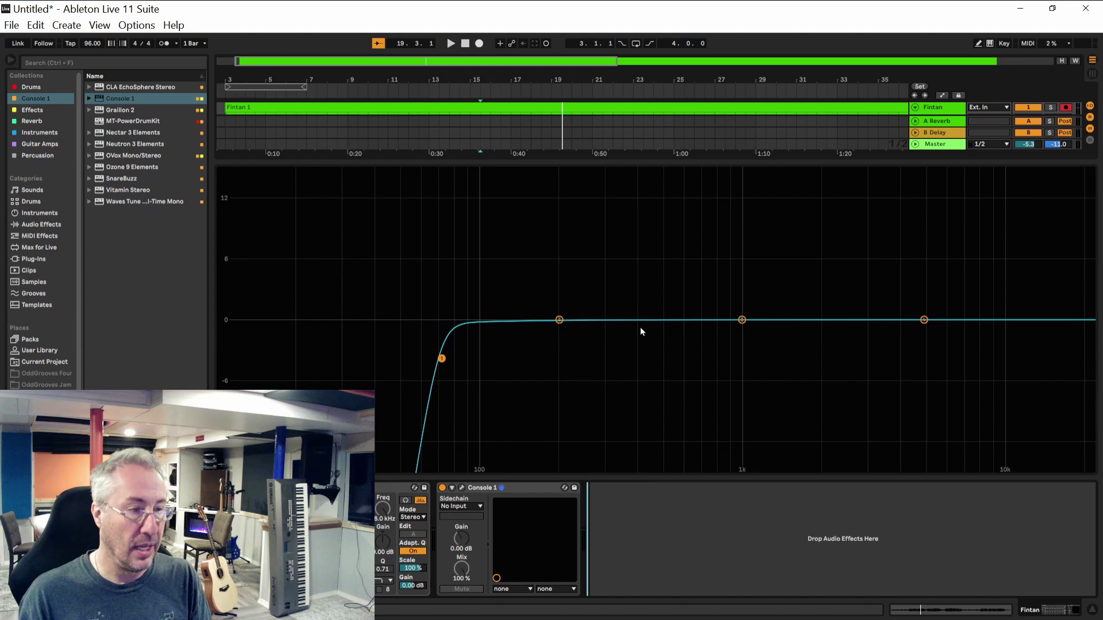
{"action": "key", "text": "space"}
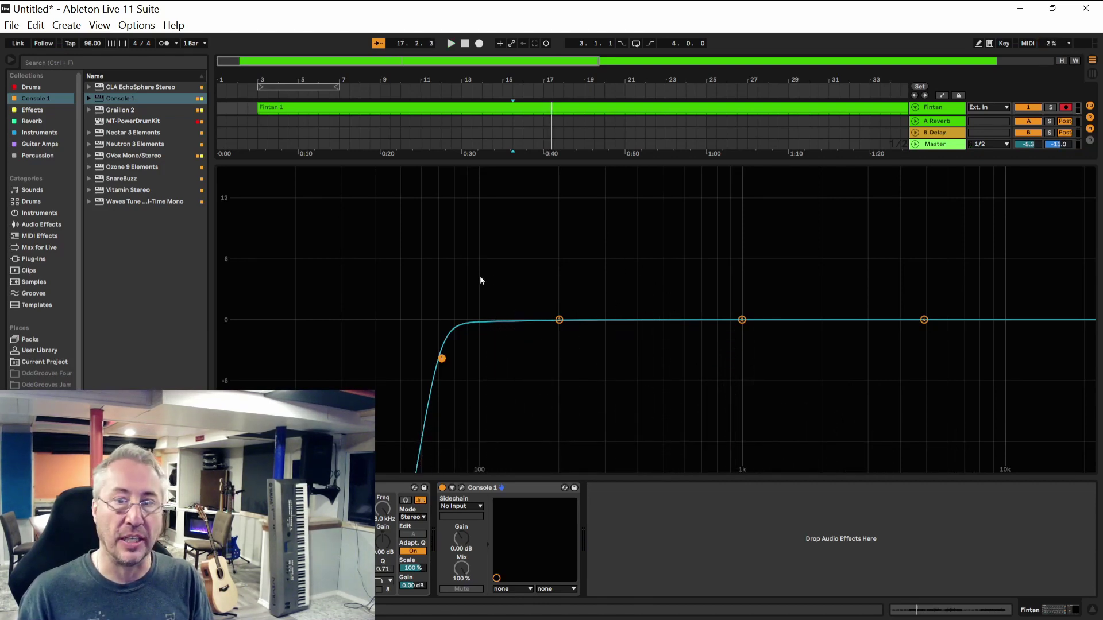
{"action": "key", "text": "space"}
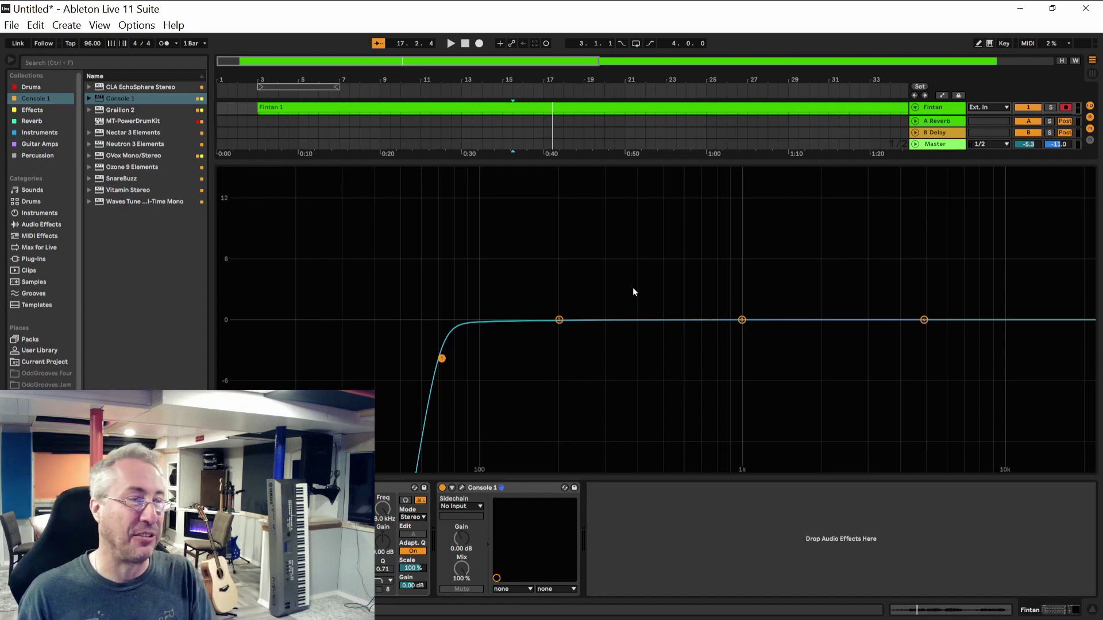
{"action": "left_click", "coordinate": [559, 319]}
Boost EQ Eight band 2, adjust its Q and sweep the peak toward 355 Hz while playing.
{"action": "left_click_drag", "start_coordinate": [618, 319], "coordinate": [628, 267]}
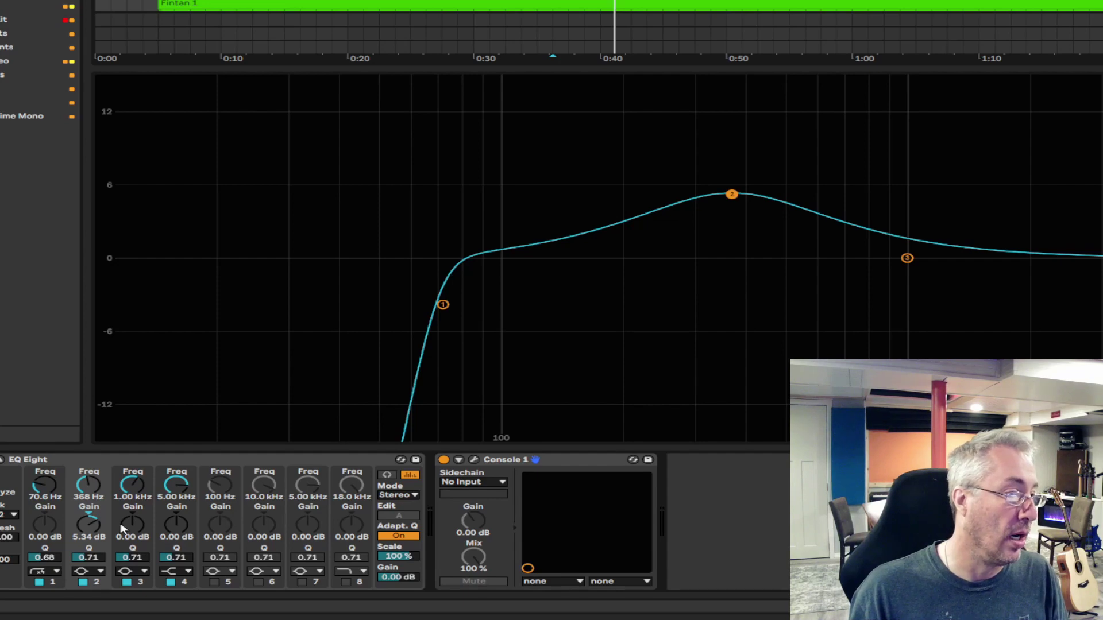
{"action": "left_click_drag", "start_coordinate": [89, 560], "coordinate": [89, 521]}
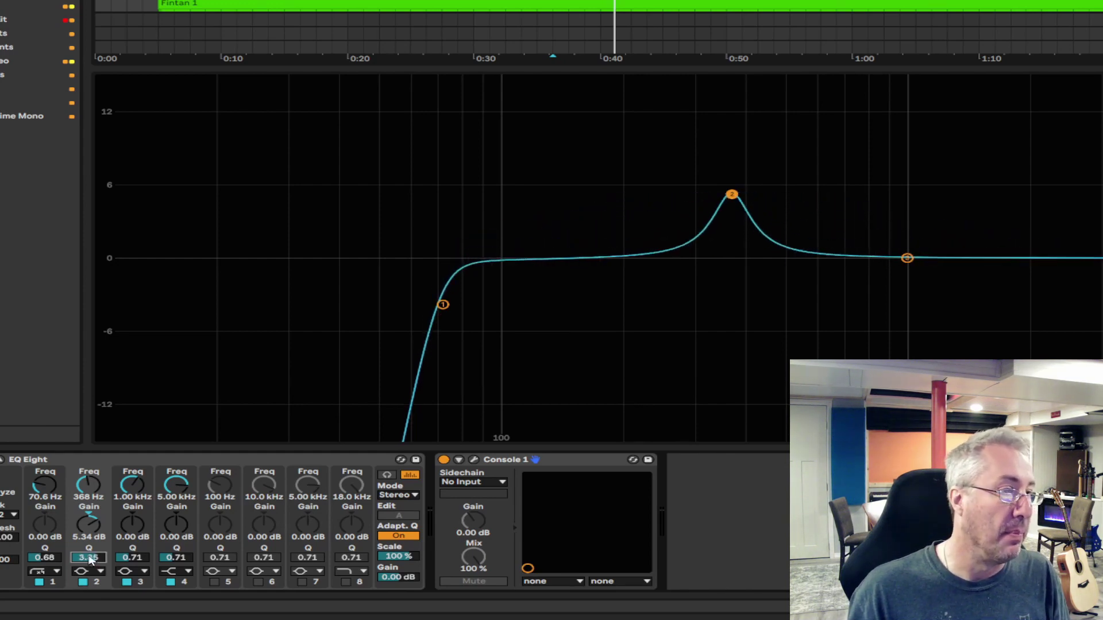
{"action": "left_click_drag", "start_coordinate": [731, 194], "coordinate": [711, 205]}
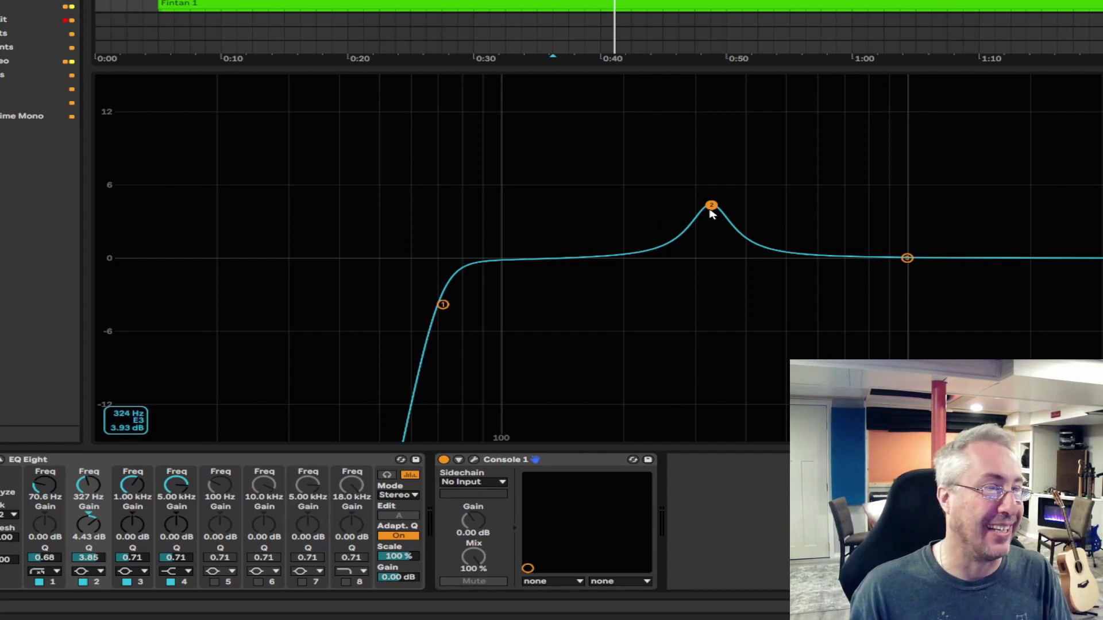
{"action": "key", "text": "space"}
{"action": "mouse_move", "coordinate": [711, 207]}
{"action": "left_mouse_down"}
{"action": "mouse_move", "coordinate": [736, 150]}
{"action": "mouse_move", "coordinate": [718, 113]}
{"action": "mouse_move", "coordinate": [665, 106]}
{"action": "mouse_move", "coordinate": [704, 108]}
{"action": "left_mouse_up"}
{"action": "key", "text": "space"}
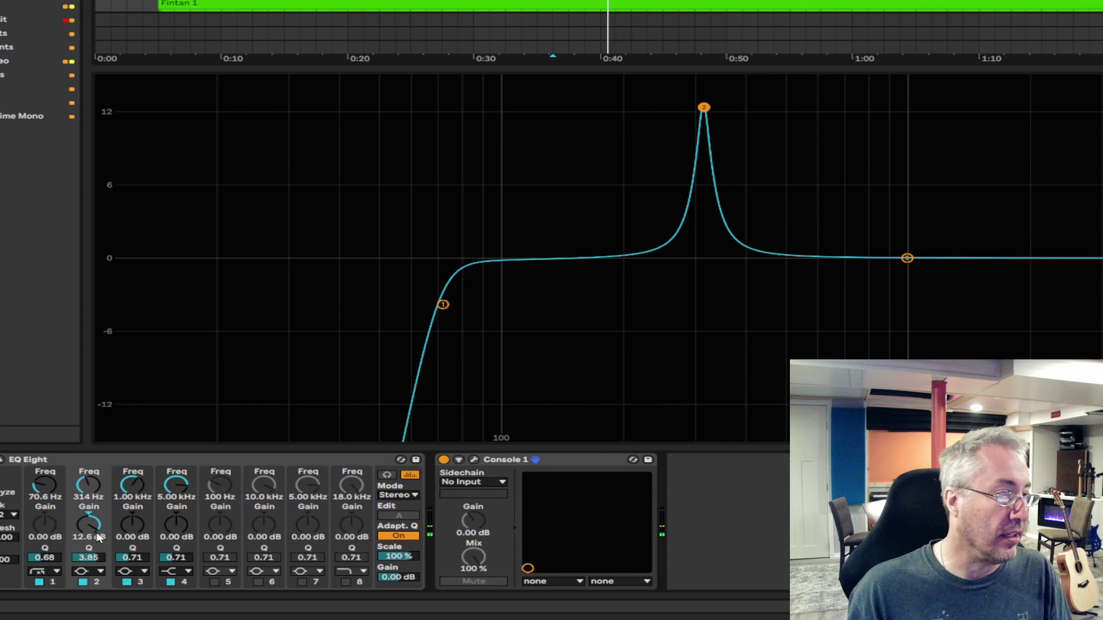
Widen band 2's peak to Q 0.82 and sweep it from 136 Hz up to about 353 Hz.
{"action": "mouse_move", "coordinate": [90, 558]}
{"action": "left_mouse_down"}
{"action": "mouse_move", "coordinate": [91, 580]}
{"action": "mouse_move", "coordinate": [92, 553]}
{"action": "left_mouse_up"}
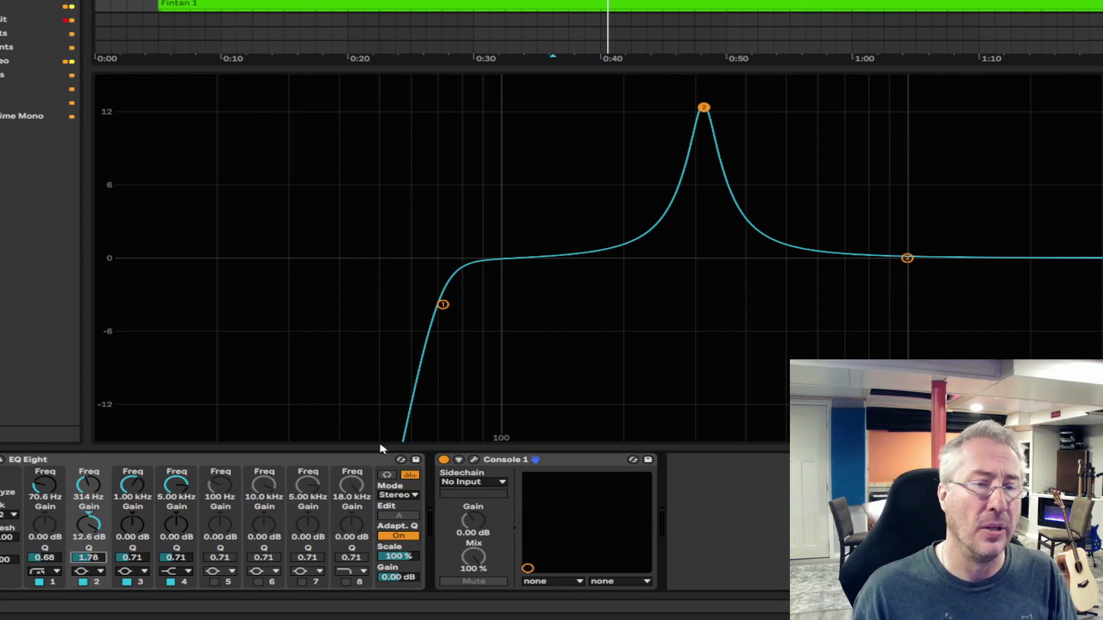
{"action": "key", "text": "space"}
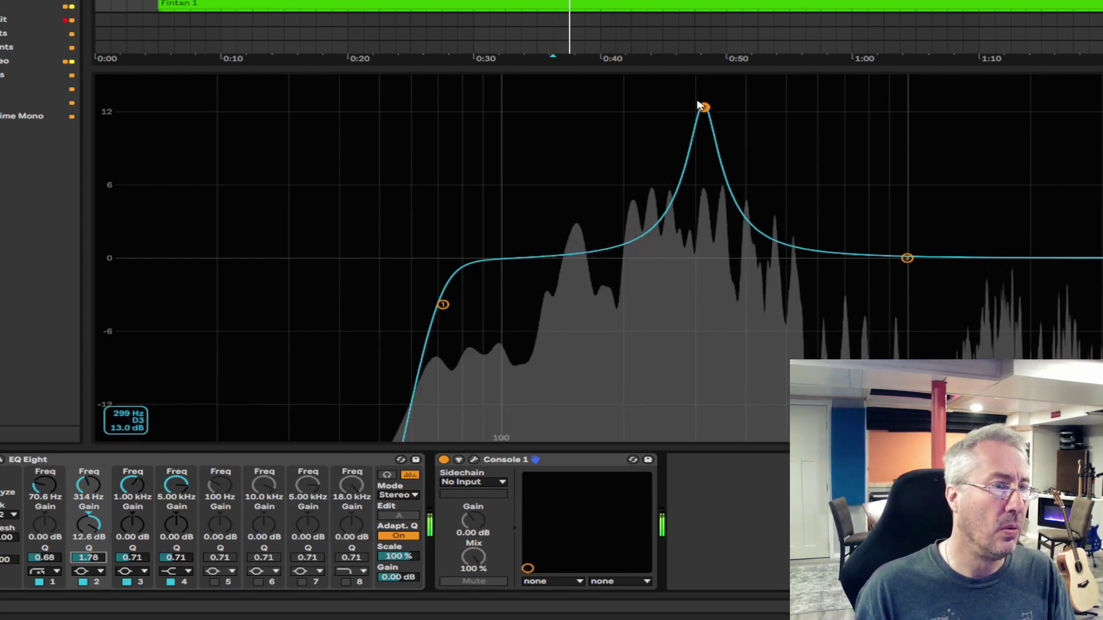
{"action": "left_click_drag", "start_coordinate": [703, 107], "coordinate": [617, 95]}
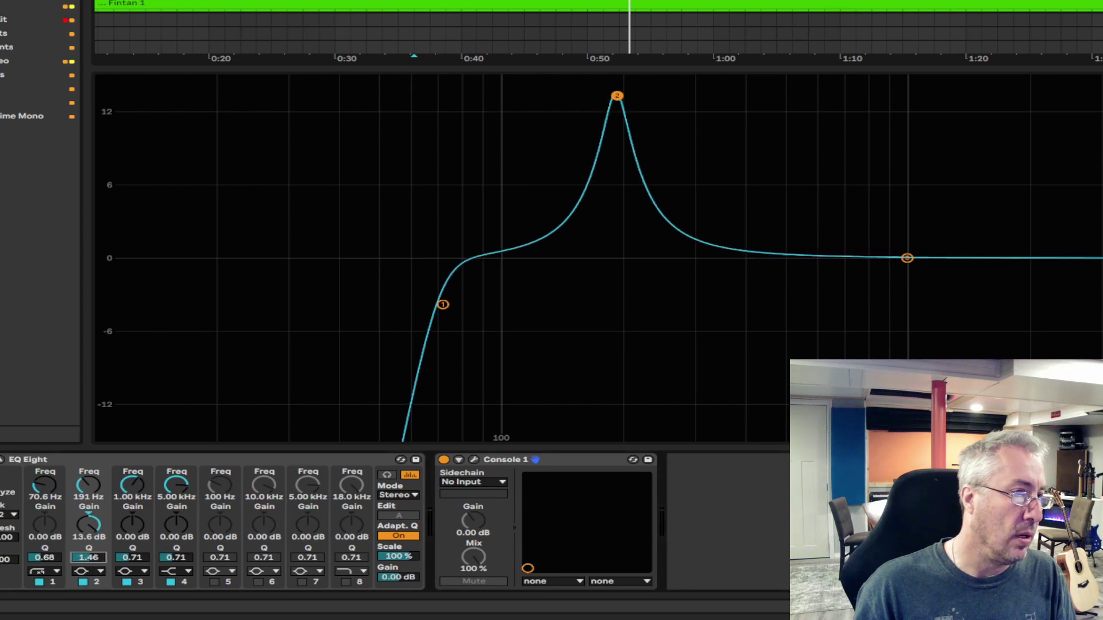
{"action": "left_click_drag", "start_coordinate": [617, 95], "coordinate": [559, 89]}
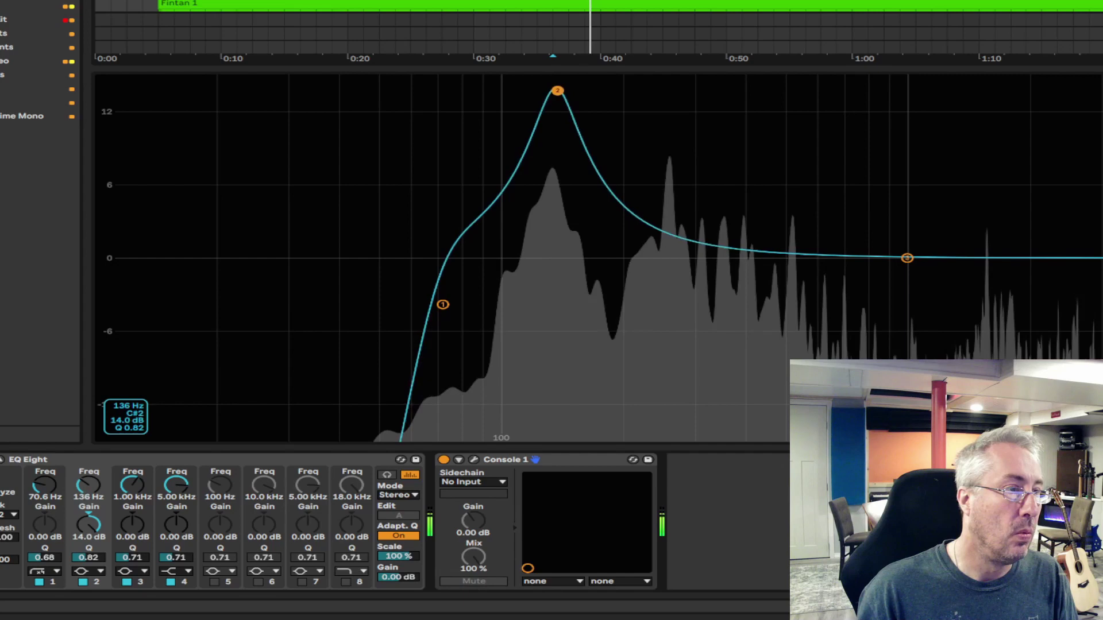
{"action": "left_click_drag", "start_coordinate": [557, 90], "coordinate": [724, 97]}
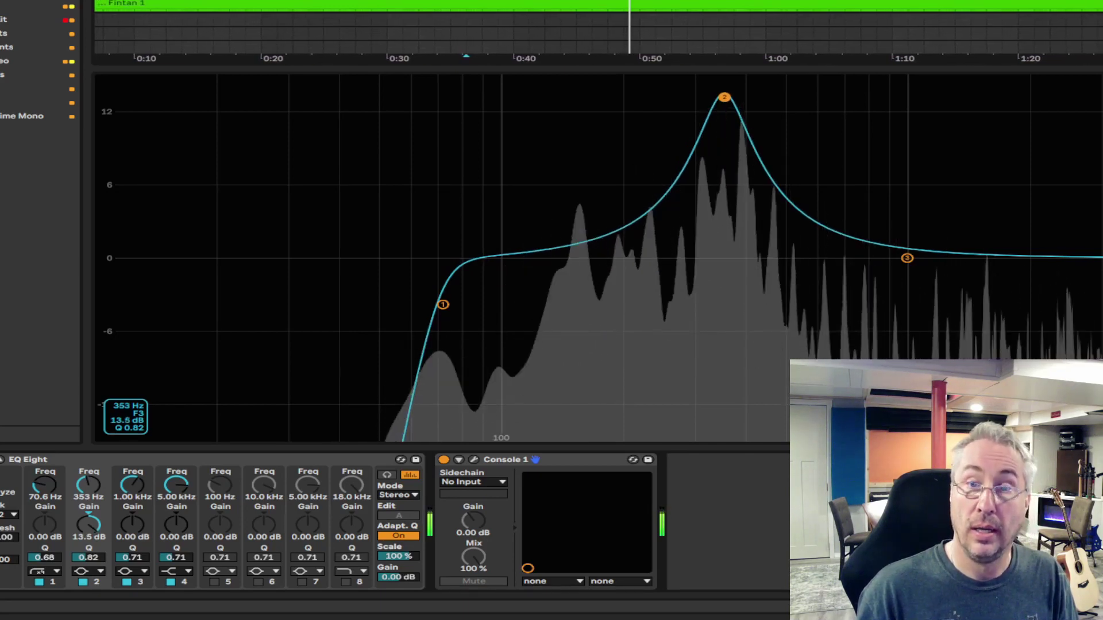
{"action": "key", "text": "space"}
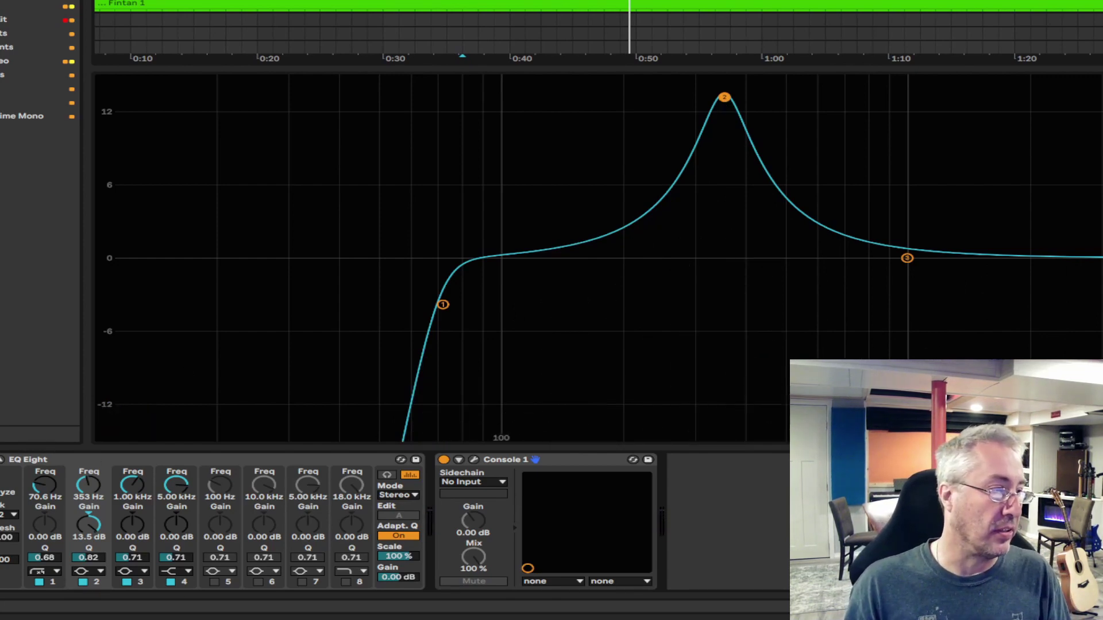
Compare the vocal with EQ Eight bypassed and active, then stop playback.
{"action": "key", "text": "0"}
{"action": "key", "text": "space"}
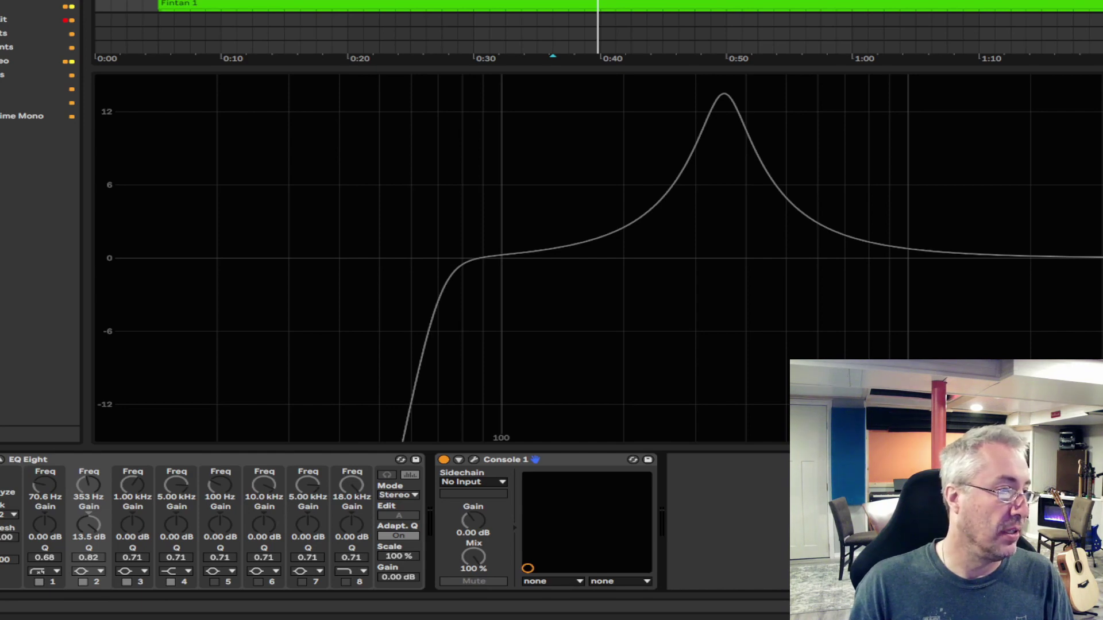
{"action": "key", "text": "0"}
{"action": "key", "text": "space"}
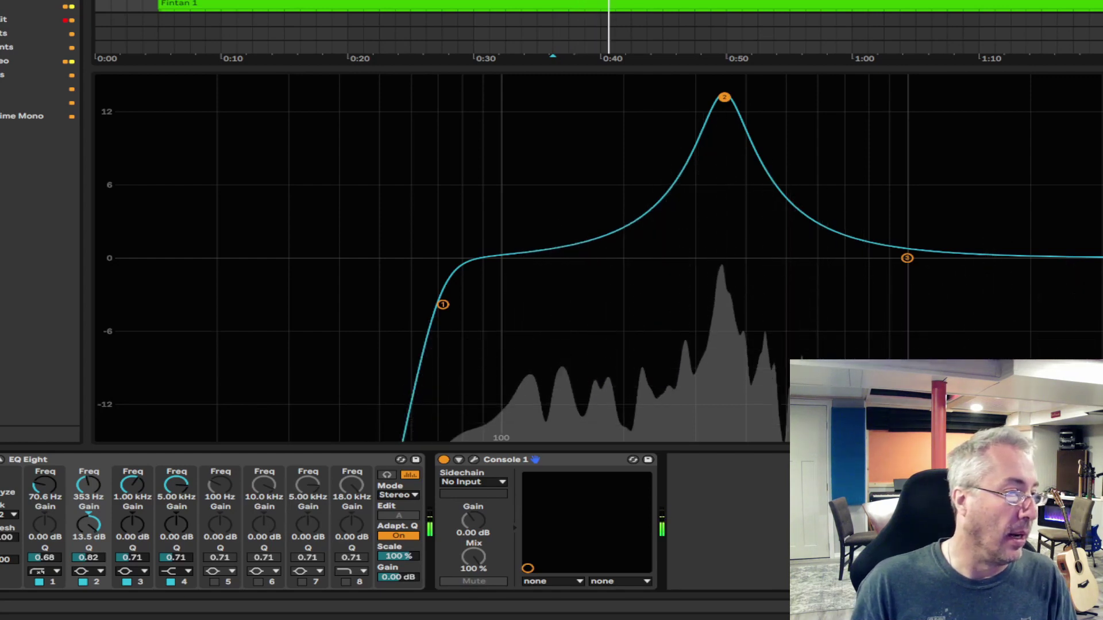
{"action": "key", "text": "space"}
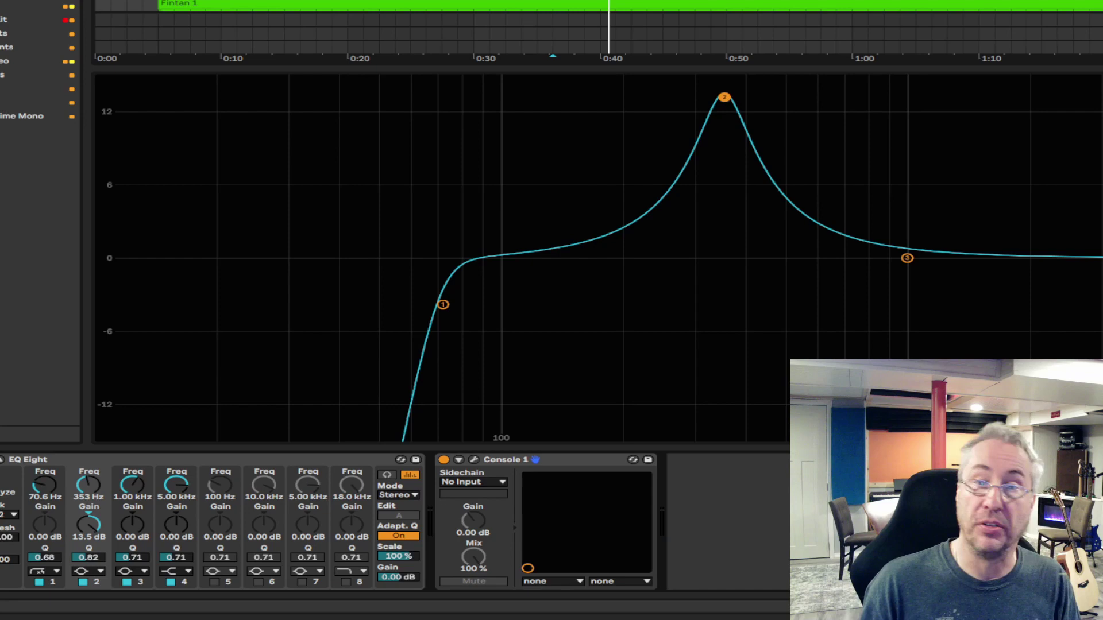
{"action": "key", "text": "space"}
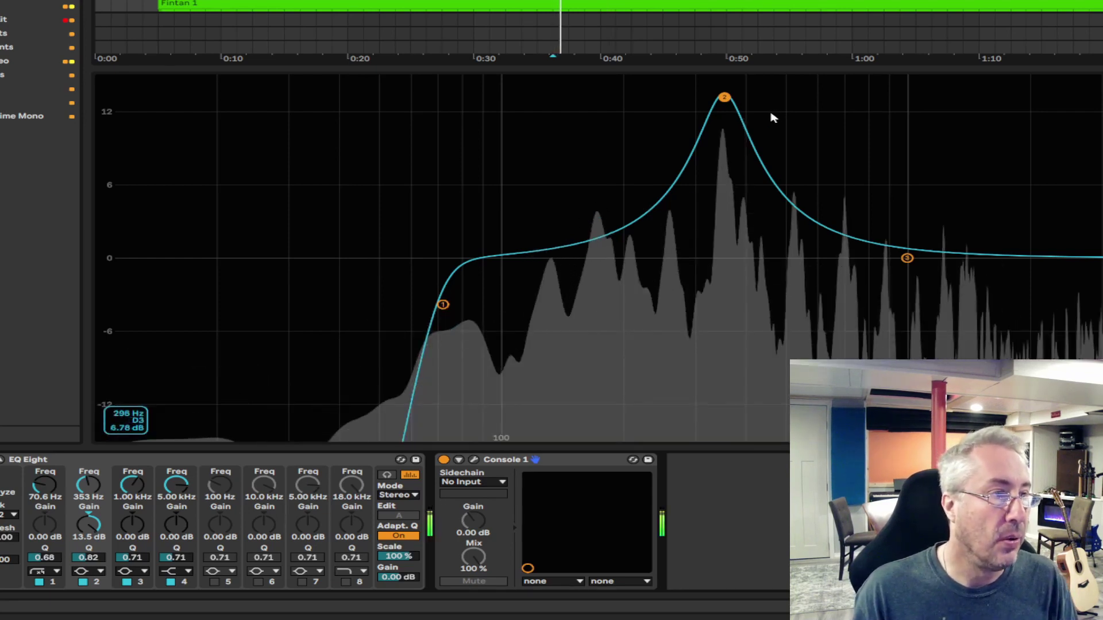
{"action": "key", "text": "space"}
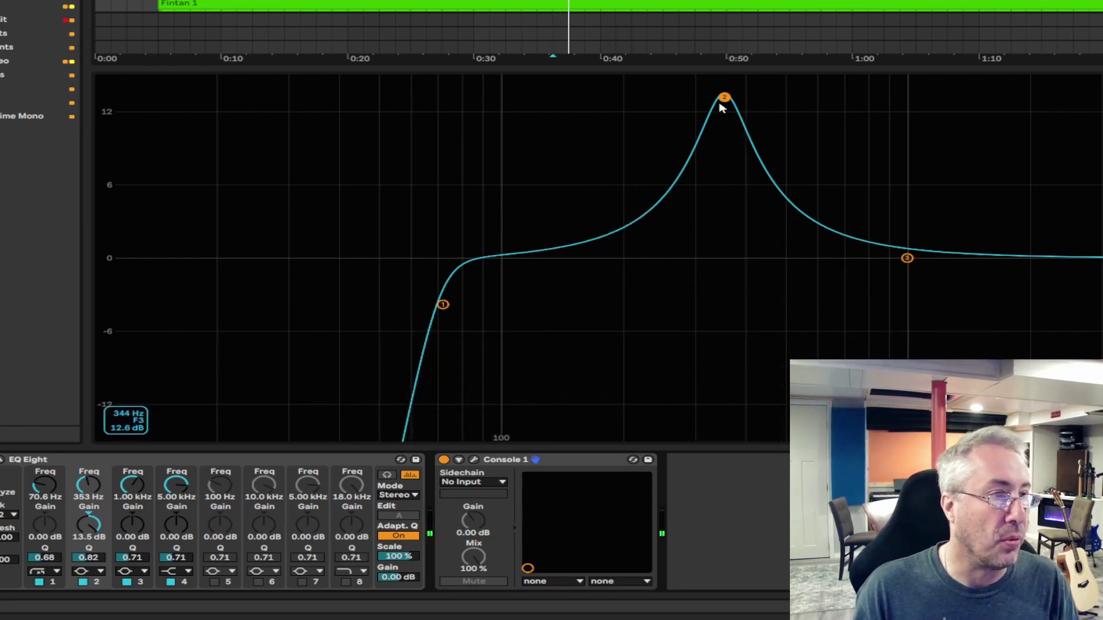
Turn band 2's boost into a cut of about -8.4 dB at 317 Hz with Q 2.78.
{"action": "left_click_drag", "start_coordinate": [725, 100], "coordinate": [708, 323]}
{"action": "left_click_drag", "start_coordinate": [128, 561], "coordinate": [86, 528]}
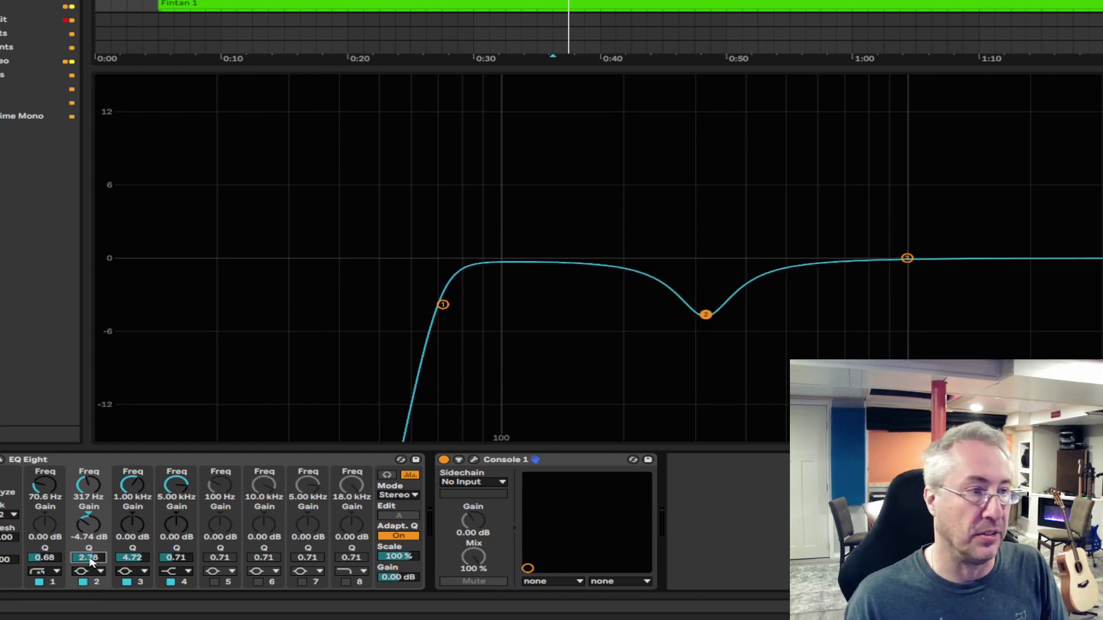
{"action": "key", "text": "space"}
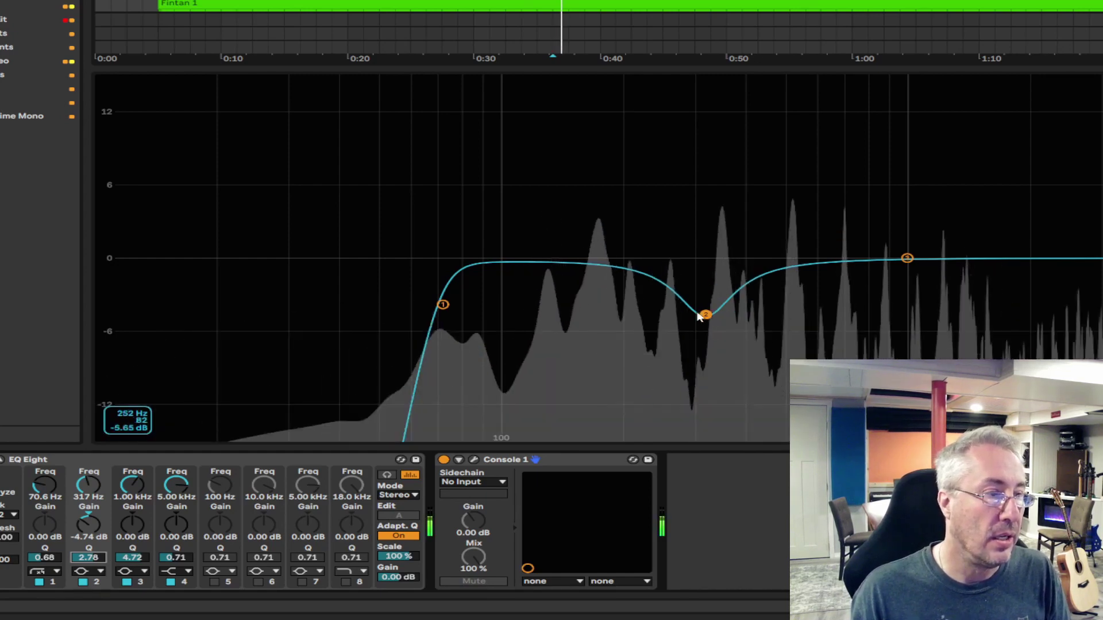
{"action": "left_click_drag", "start_coordinate": [705, 314], "coordinate": [705, 358]}
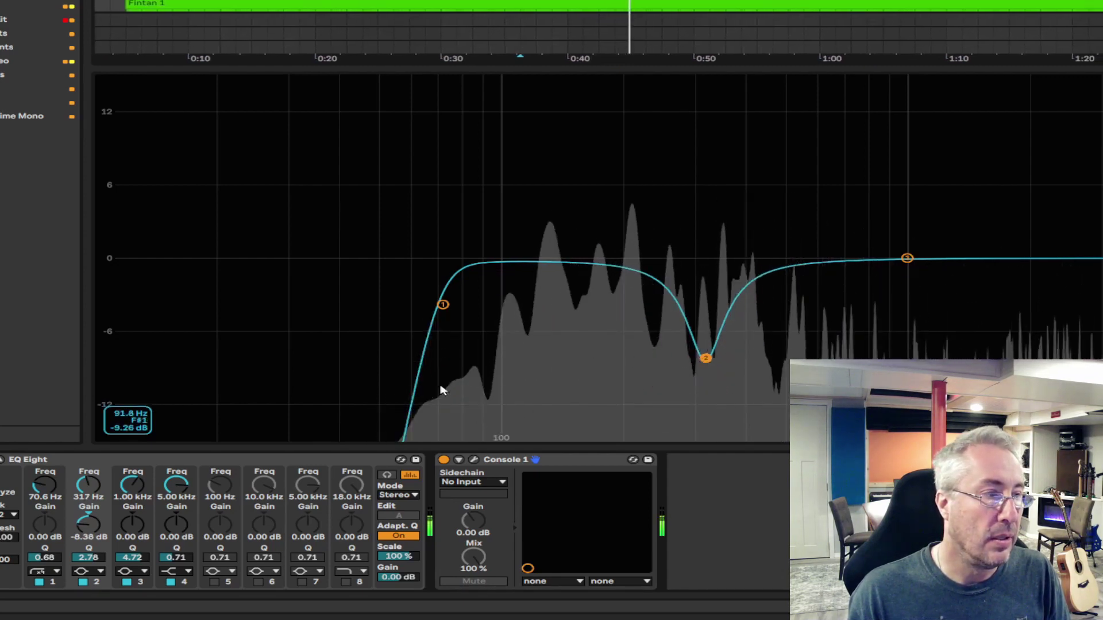
{"action": "key", "text": "space"}
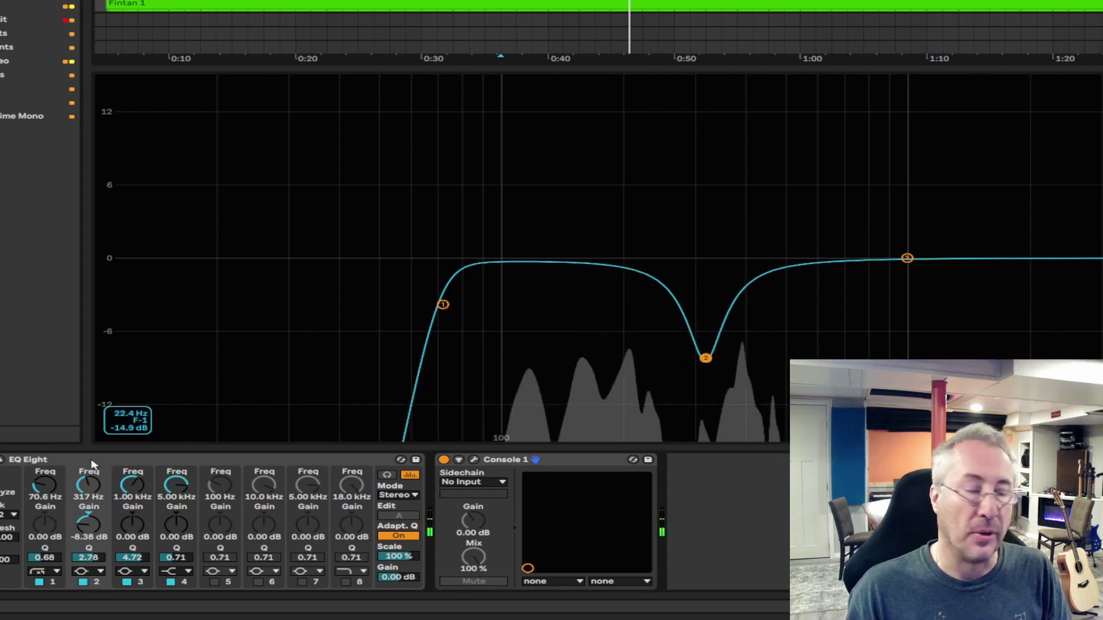
{"action": "key", "text": "0"}
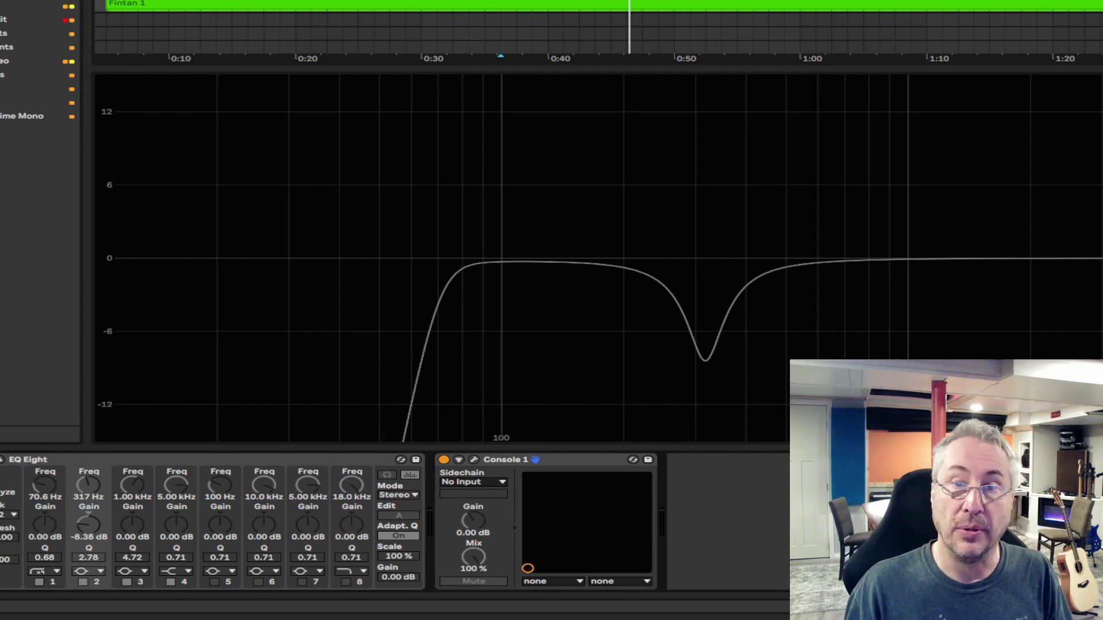
{"action": "key", "text": "space"}
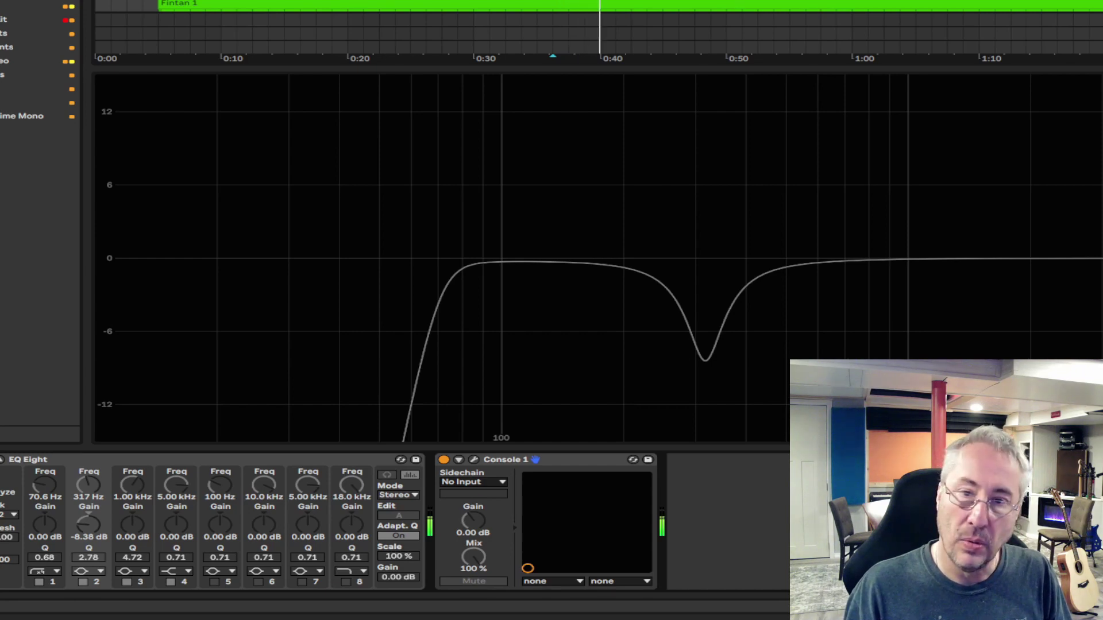
{"action": "key", "text": "ctrl+0"}
{"action": "key", "text": "space"}
{"action": "key", "text": "space"}
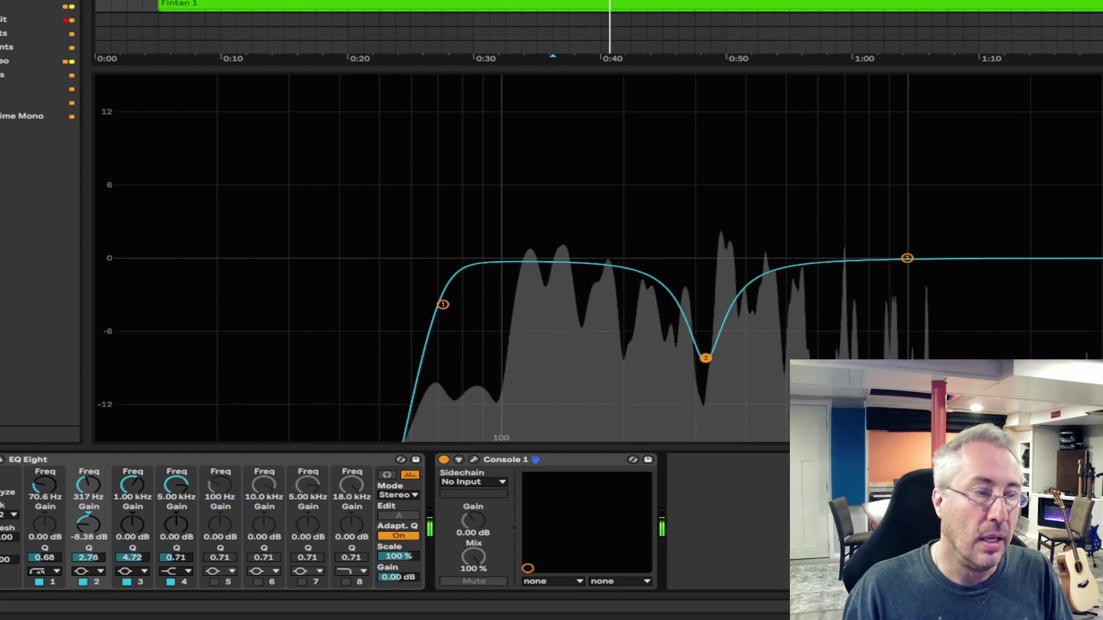
{"action": "key", "text": "space"}
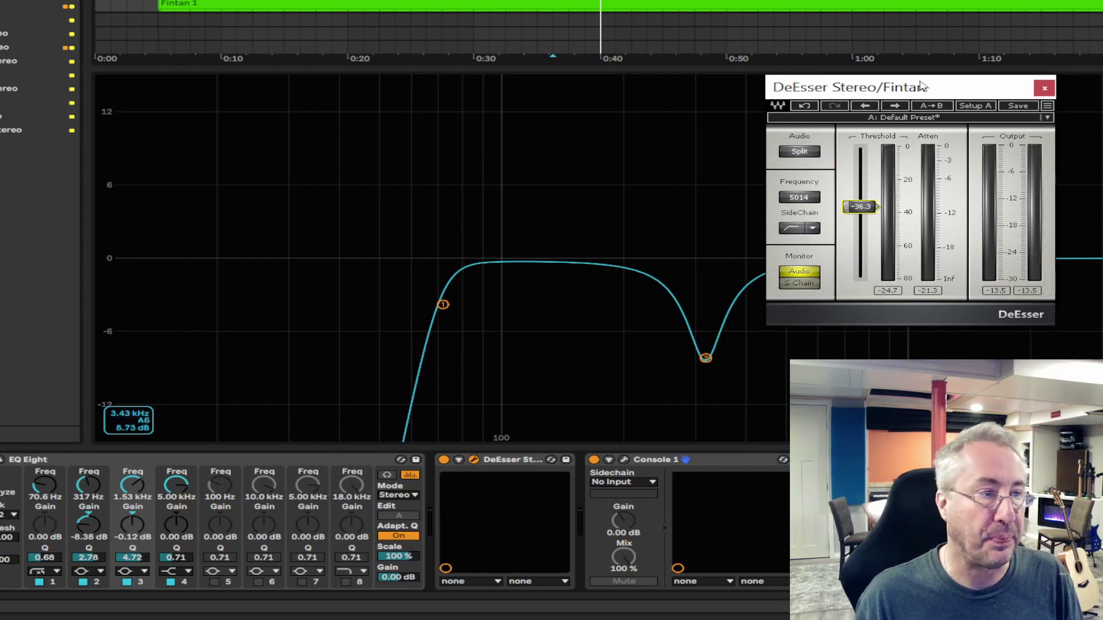
Move the DeEsser Stereo plugin window aside so the EQ curve stays visible.
{"action": "left_click_drag", "start_coordinate": [922, 86], "coordinate": [707, 55]}
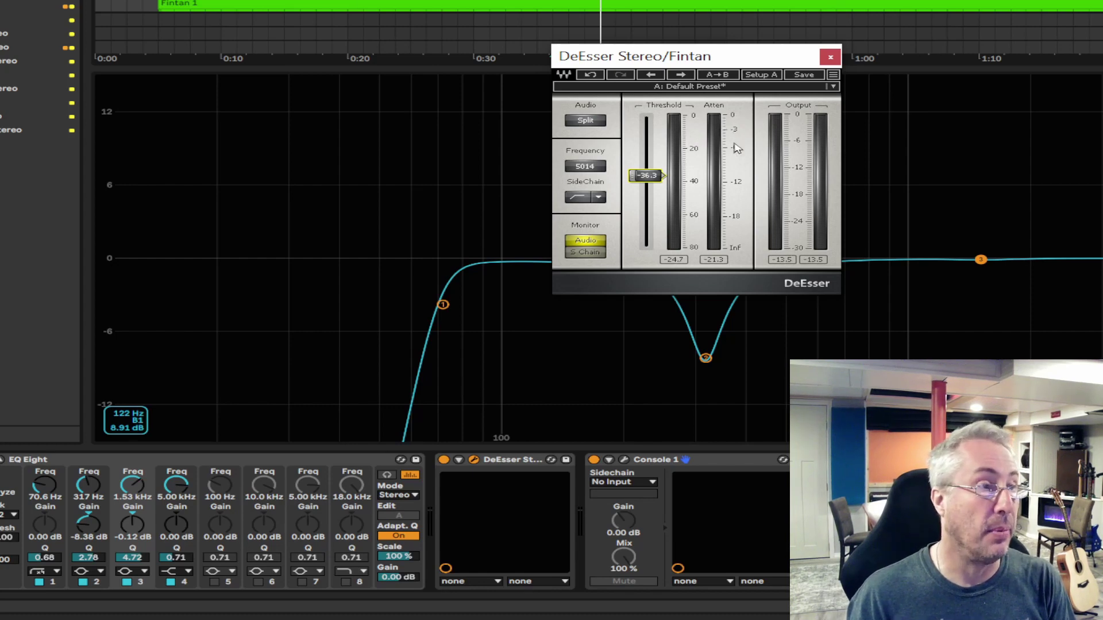
Play the vocal through the DeEsser, restarting from the start marker.
{"action": "key", "text": "space"}
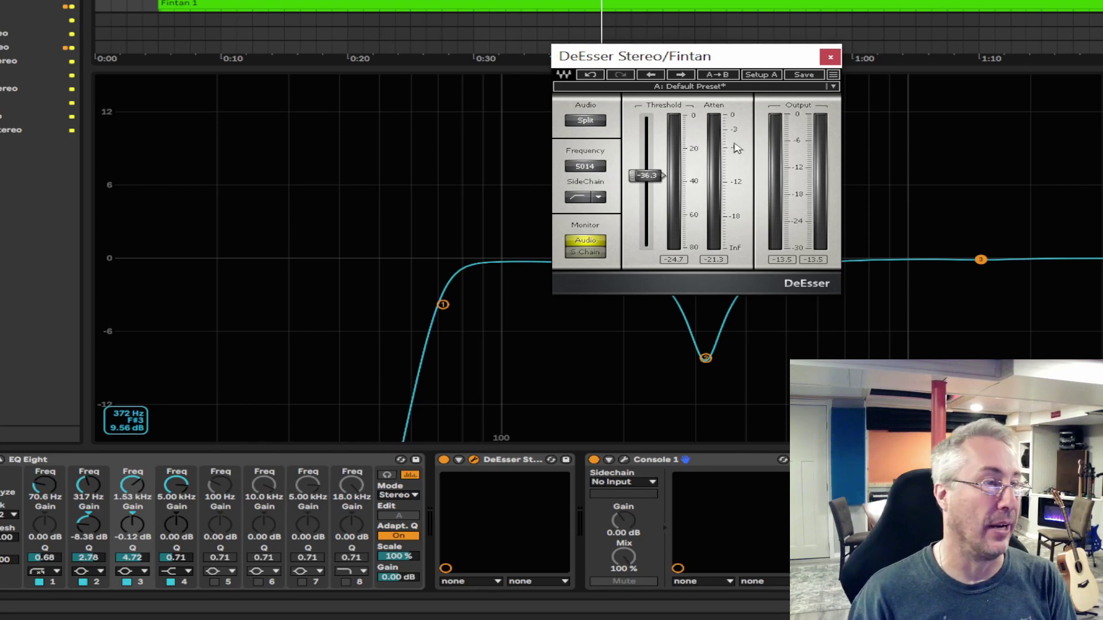
{"action": "key", "text": "space"}
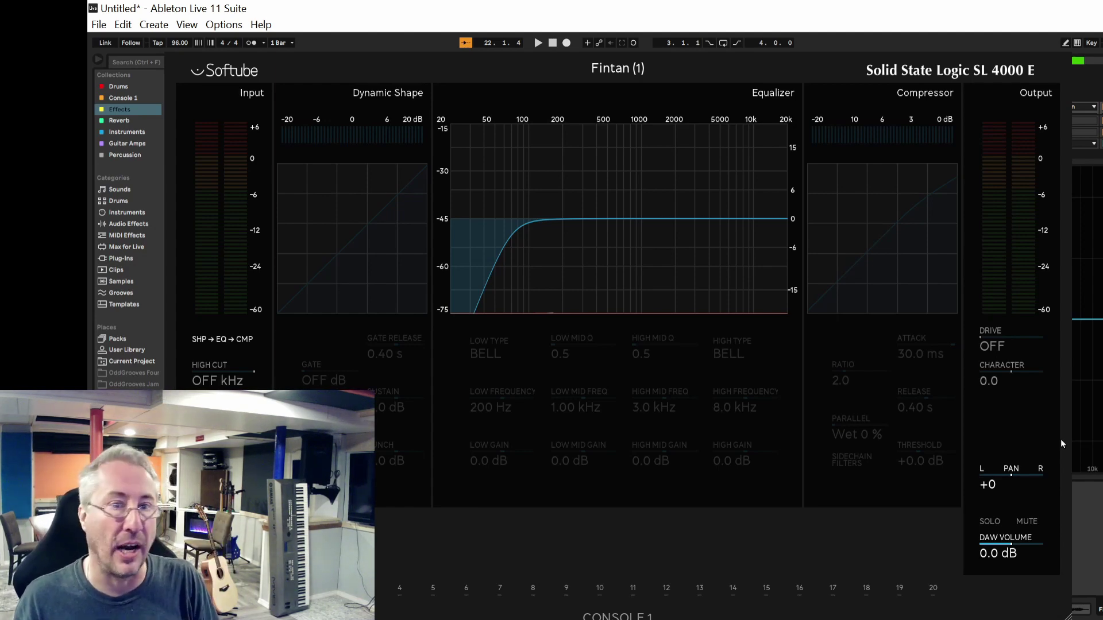
Play and stop the vocal to check the SSL 4000 E high-pass filter.
{"action": "key", "text": "space"}
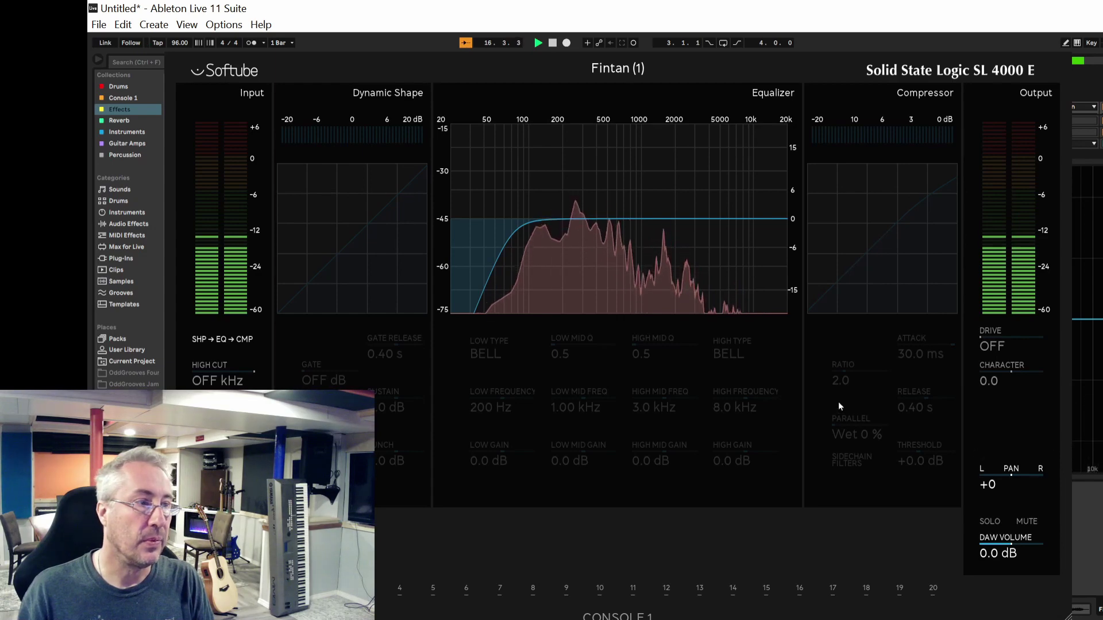
{"action": "key", "text": "space"}
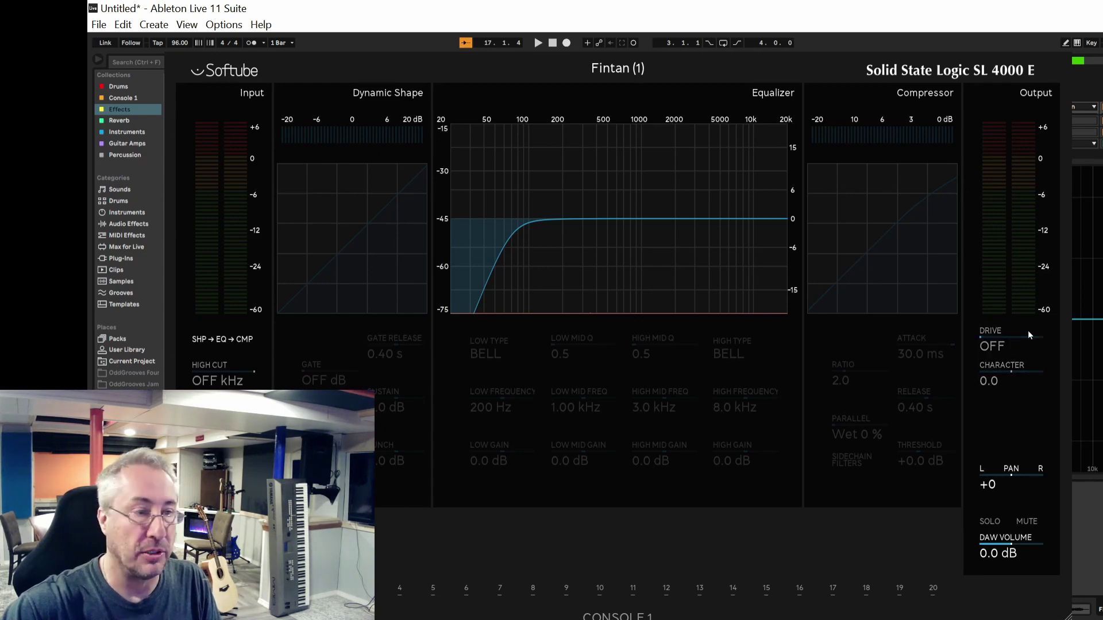
Play the vocal while setting Drive to 7.8 and Character to -3.9, then stop.
{"action": "key", "text": "space"}
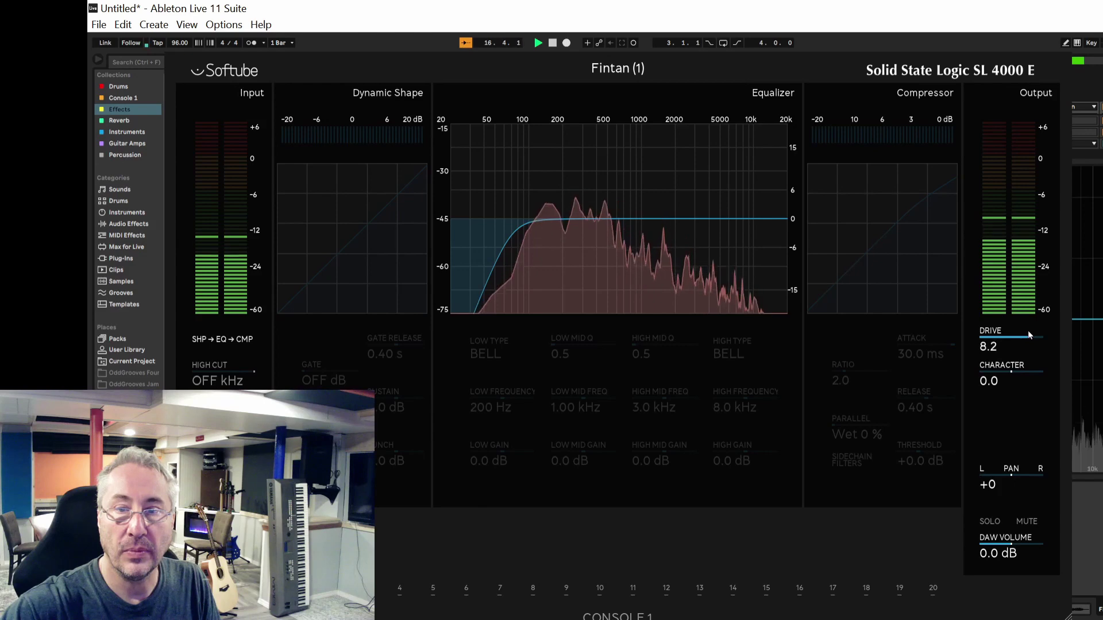
{"action": "key", "text": "space"}
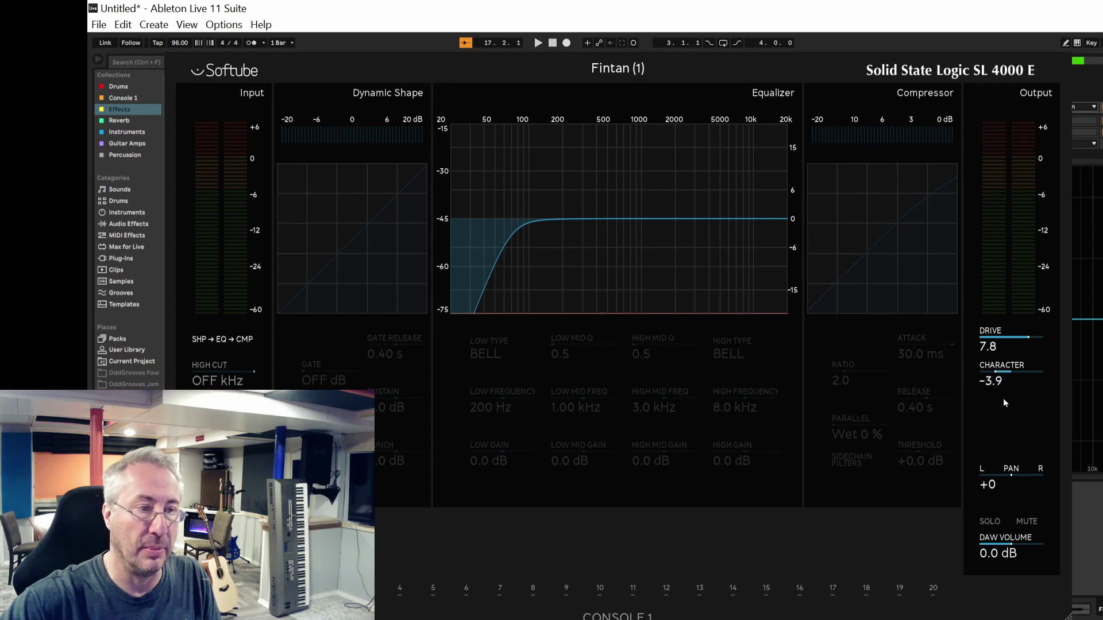
Play the vocal on Fintan (1) while setting the SSL 4000 E Character to 2.1, then stop.
{"action": "key", "text": "space"}
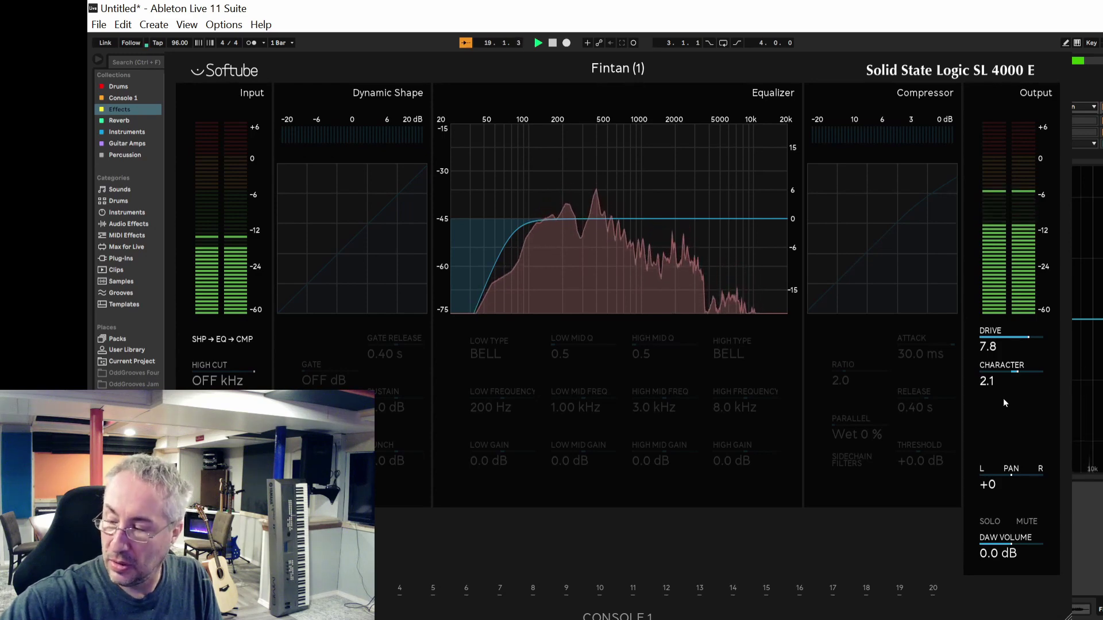
{"action": "key", "text": "space"}
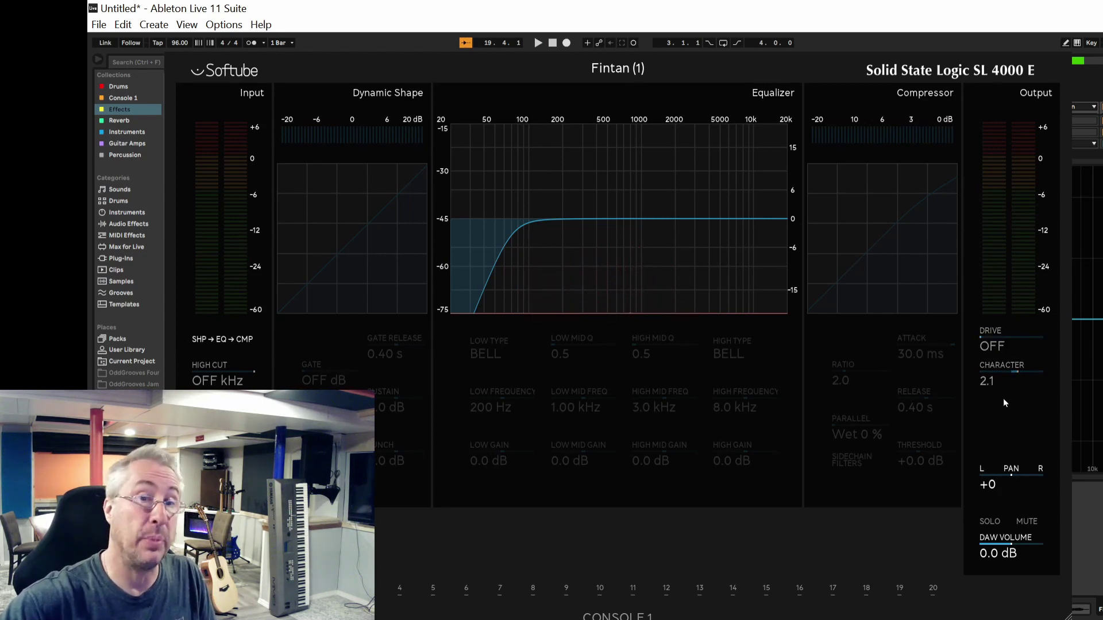
Play the vocal again while lowering the SSL 4000 E Drive to 5.8, then stop.
{"action": "key", "text": "space"}
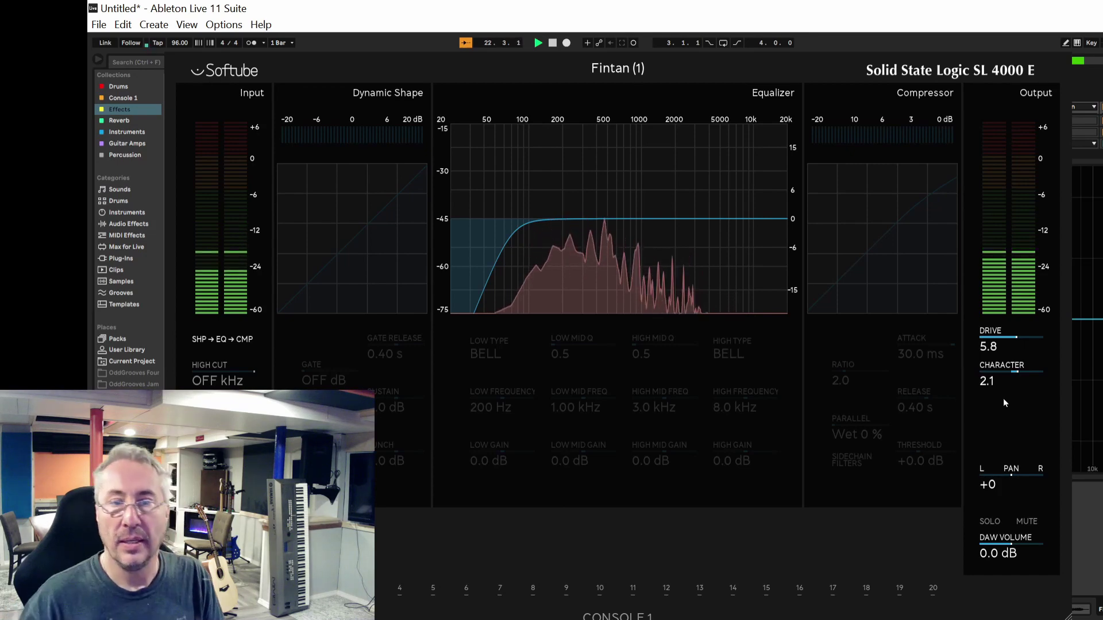
{"action": "key", "text": "space"}
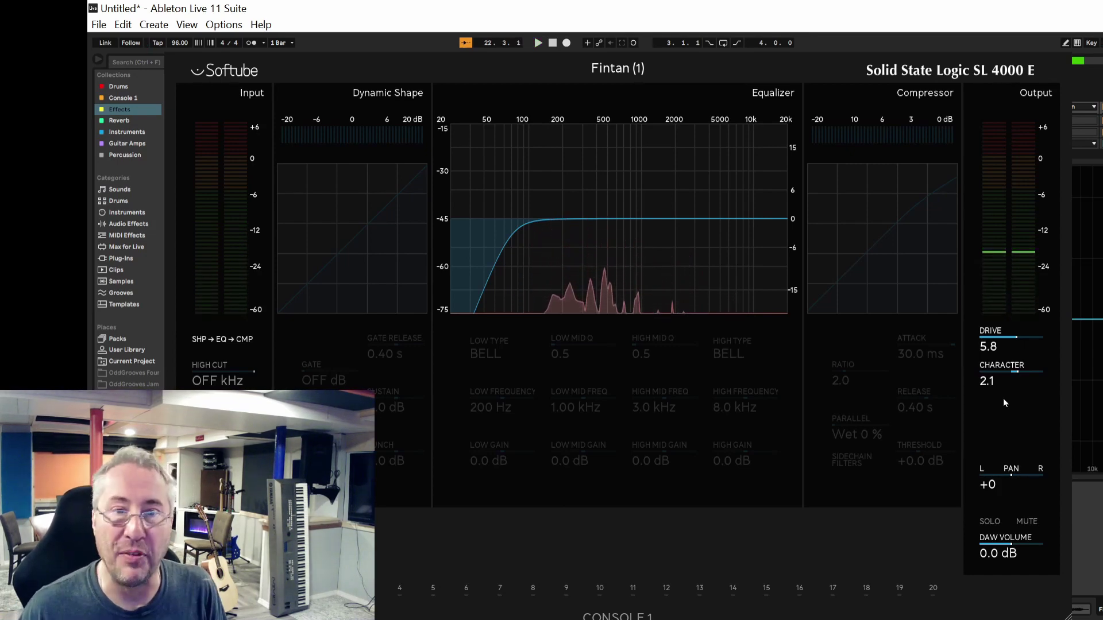